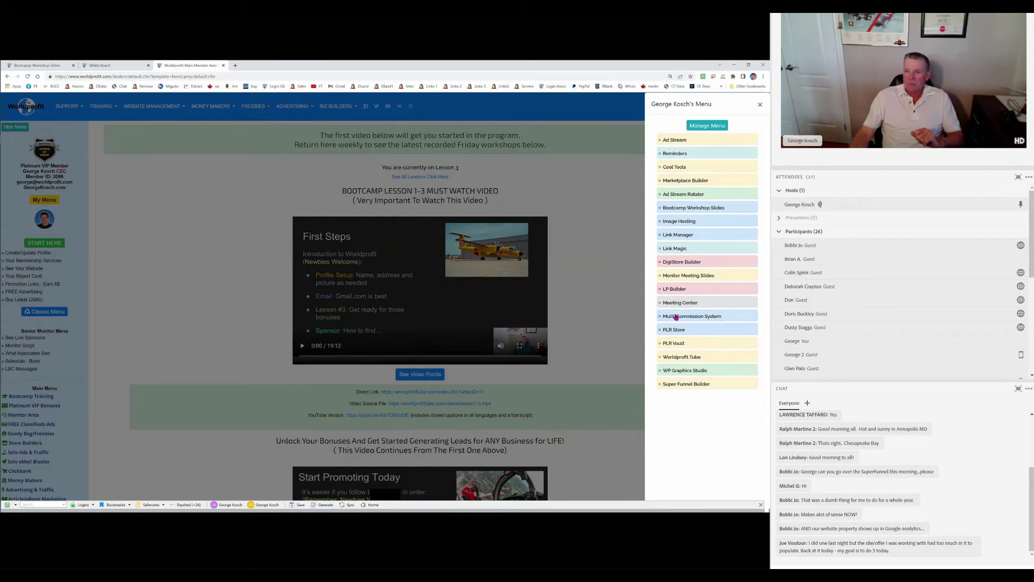
Open the Super Funnel Builder and look over the new funnel form and the list of current funnels.
left_click(683, 386)
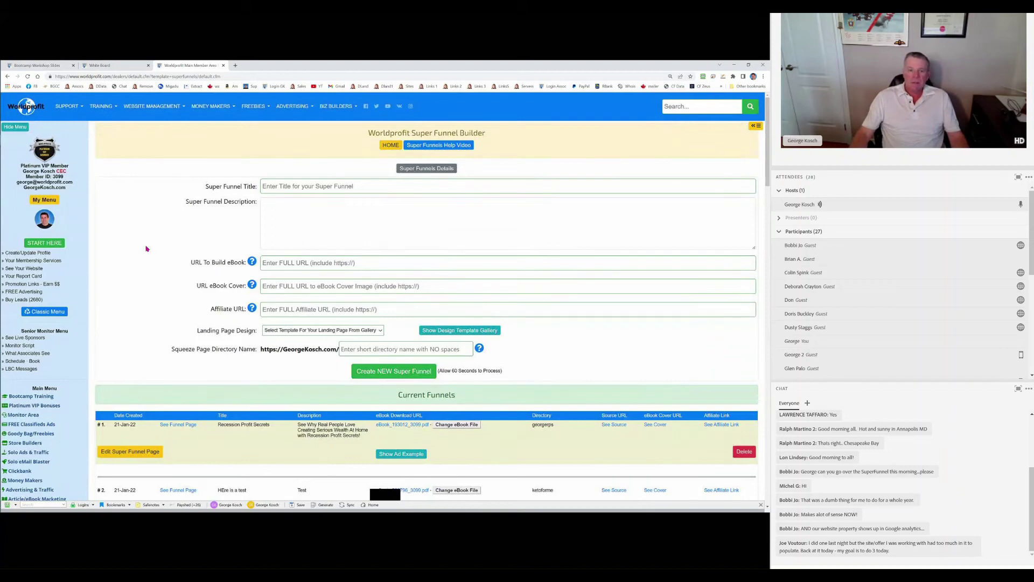
scroll(146, 249, "down", 2)
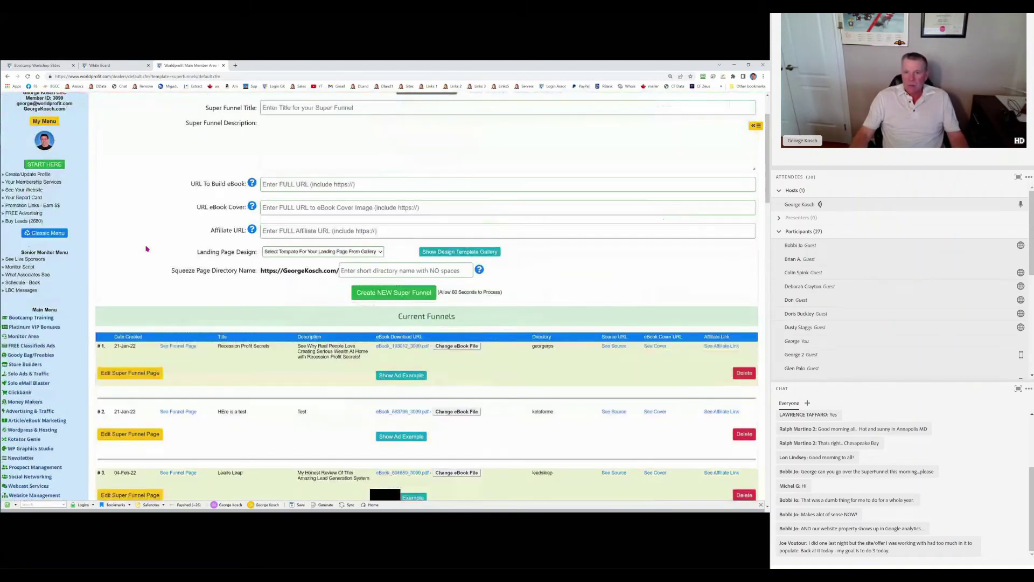
scroll(418, 243, "up", 2)
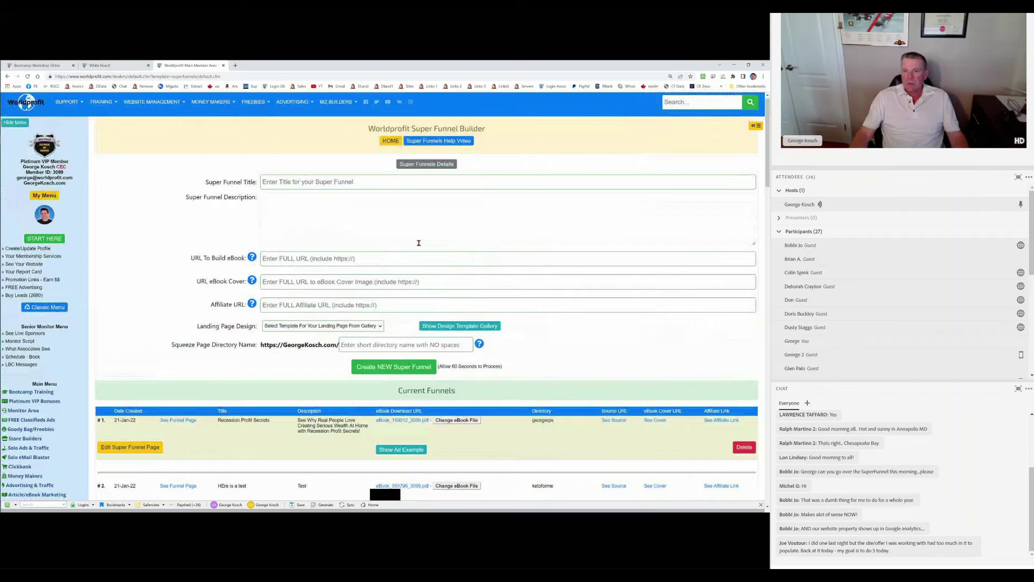
scroll(419, 243, "up", 1)
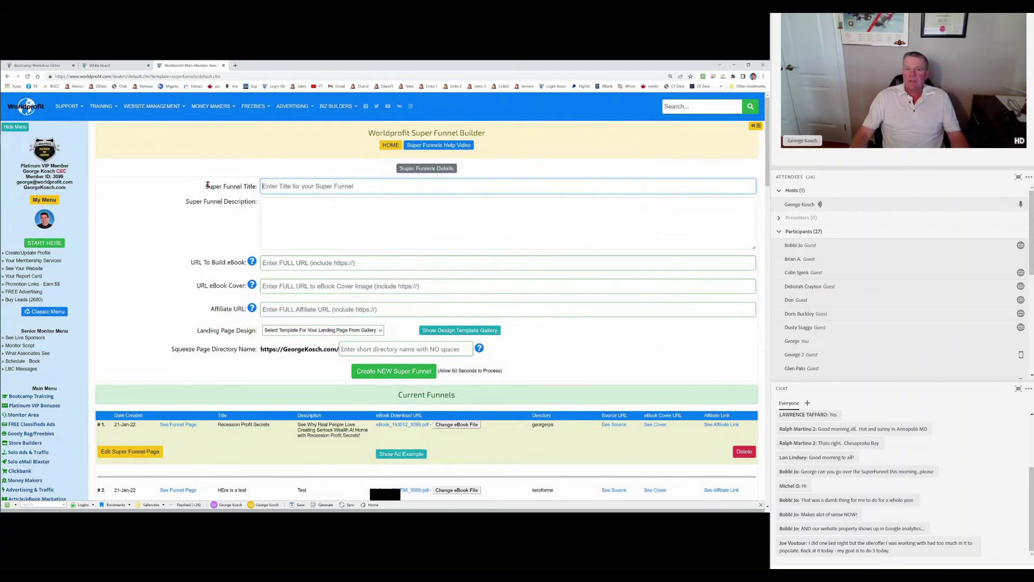
Highlight the Super Funnel Title label and consult the funnel sketch on the White Board page.
left_click_drag(204, 187, 252, 185)
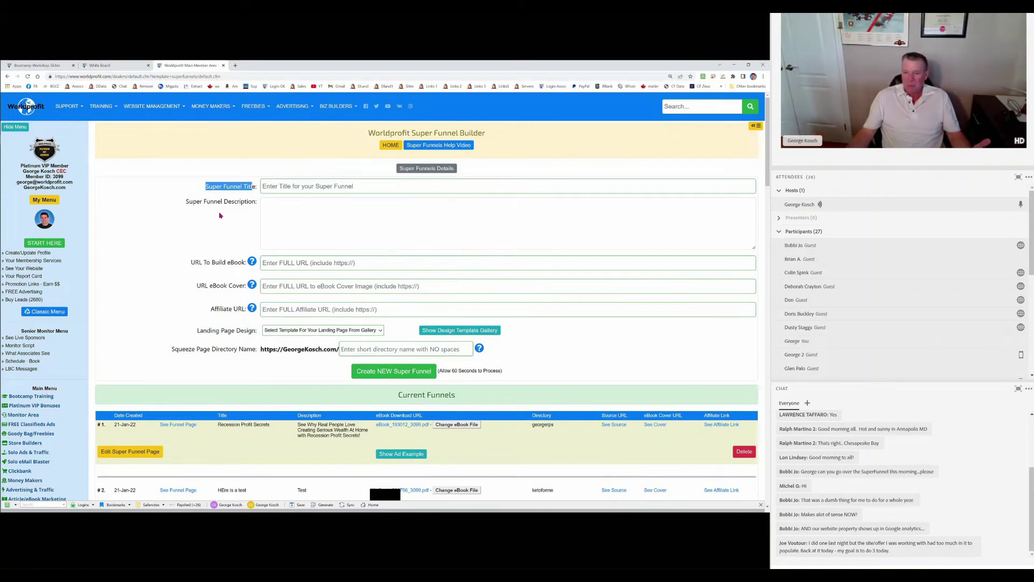
left_click(116, 65)
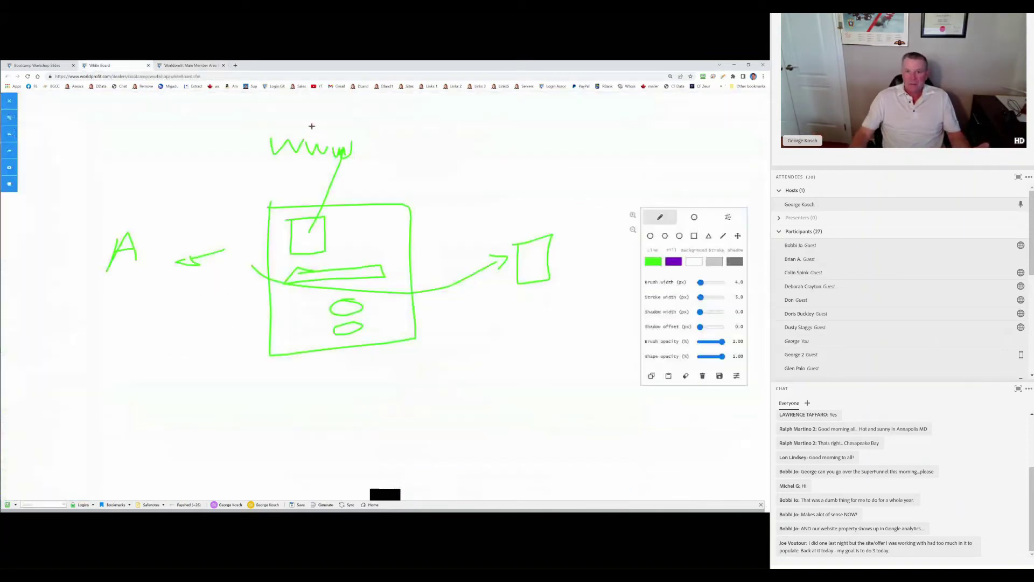
left_click(206, 66)
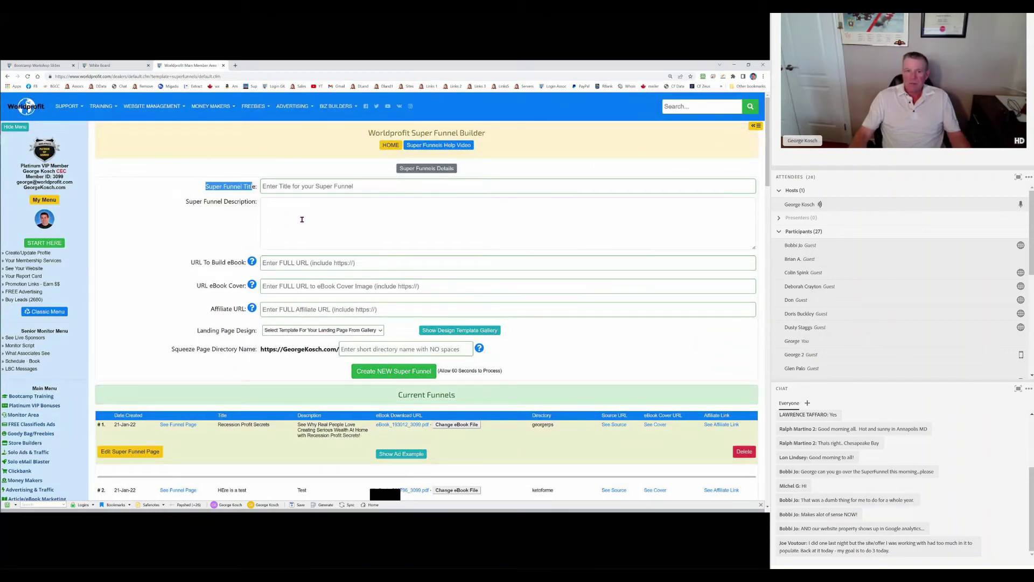
Examine the URL To Build eBook, URL eBook Cover and Affiliate URL fields, including the help note for the cover.
left_click(289, 266)
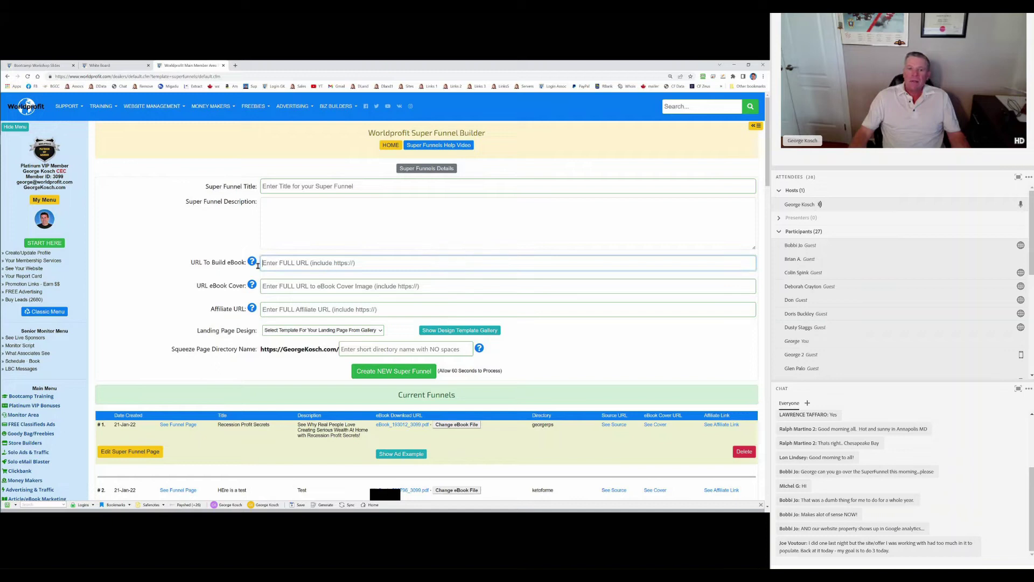
left_click_drag(258, 266, 219, 279)
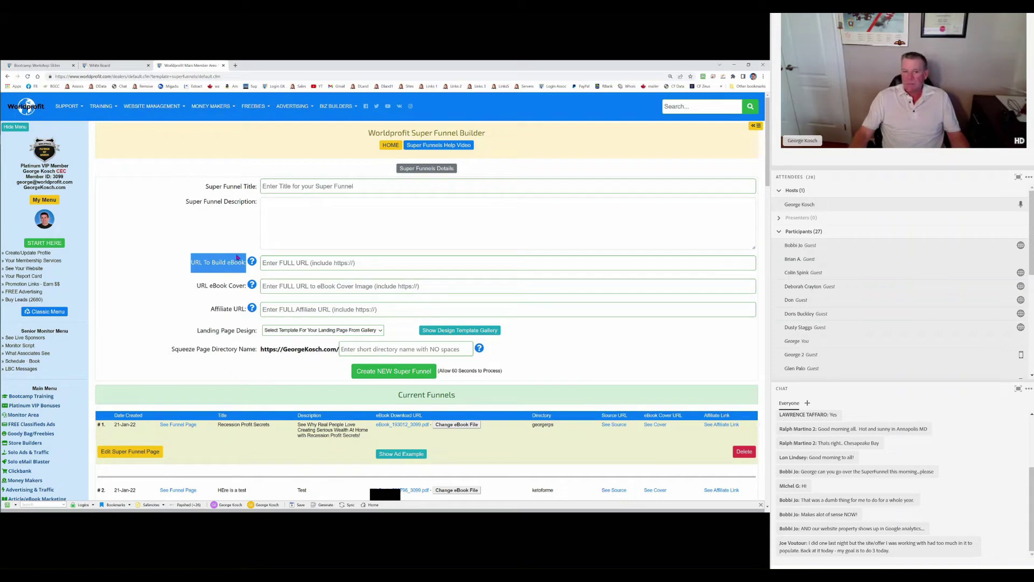
left_click_drag(197, 285, 244, 284)
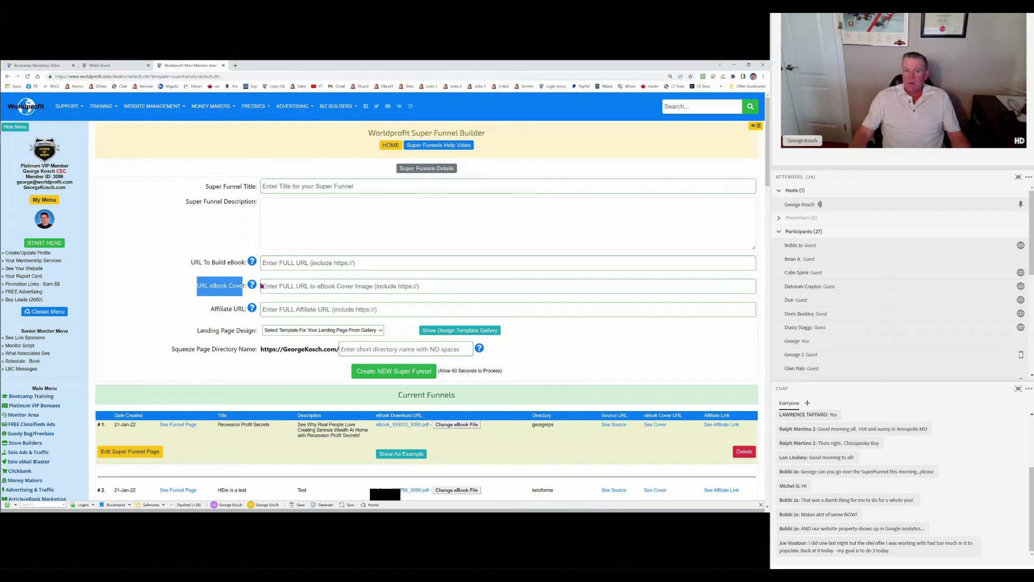
mouse_move(253, 287)
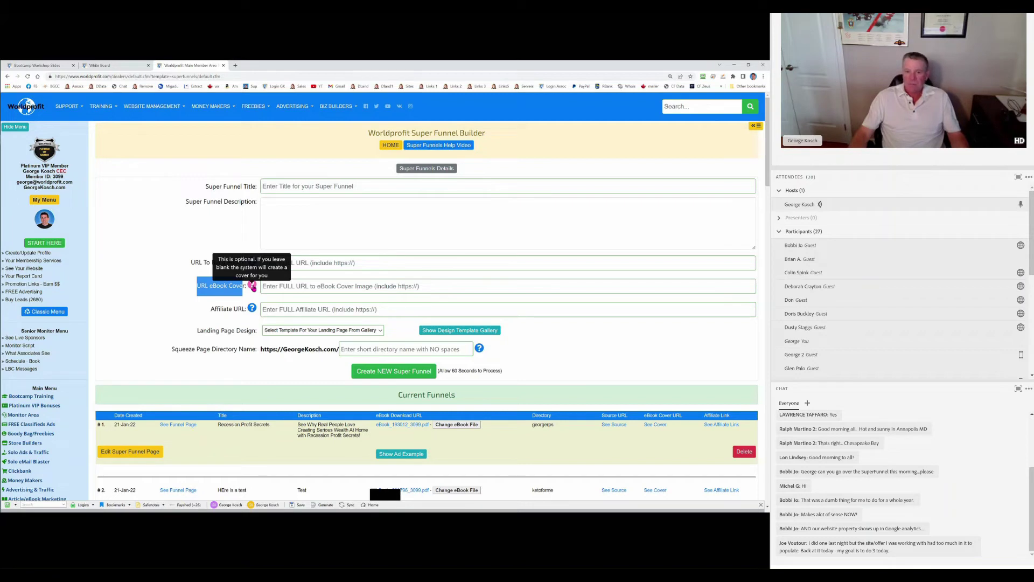
left_click(207, 298)
scroll(207, 298, "down", 1)
scroll(208, 297, "down", 1)
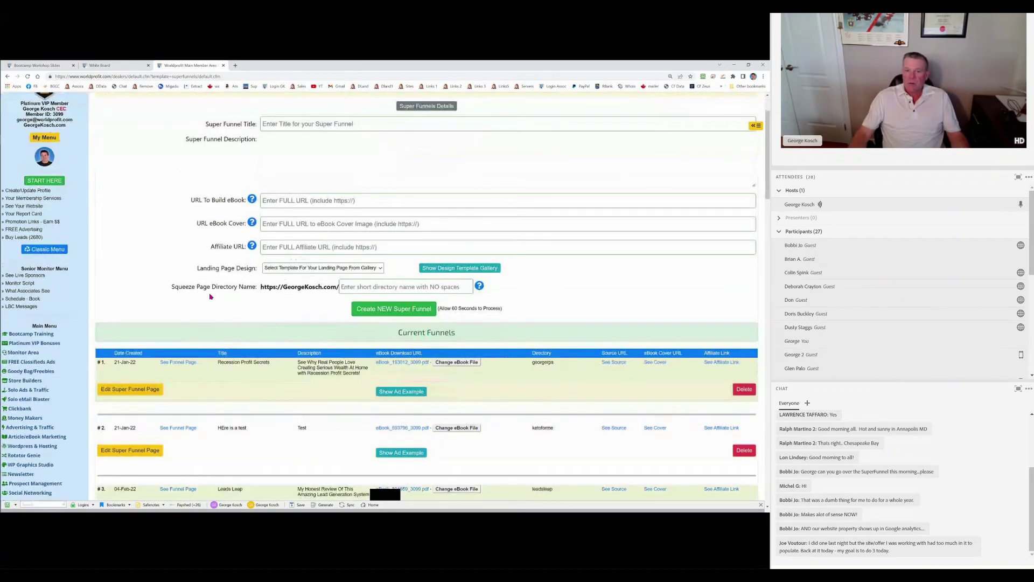
left_click_drag(211, 246, 247, 247)
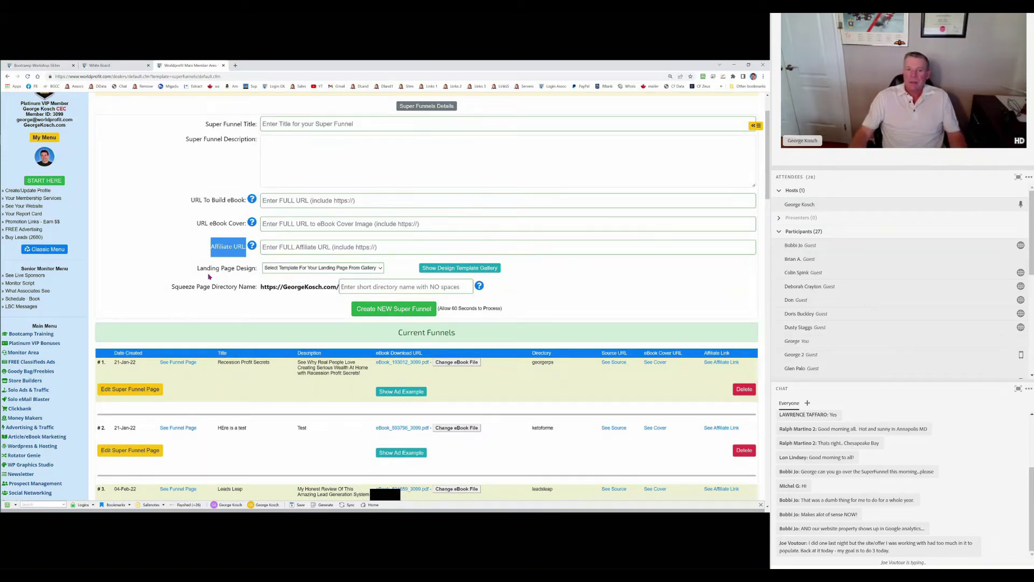
Browse the landing page design templates in the template gallery and hide the gallery again.
left_click(296, 267)
left_click(296, 268)
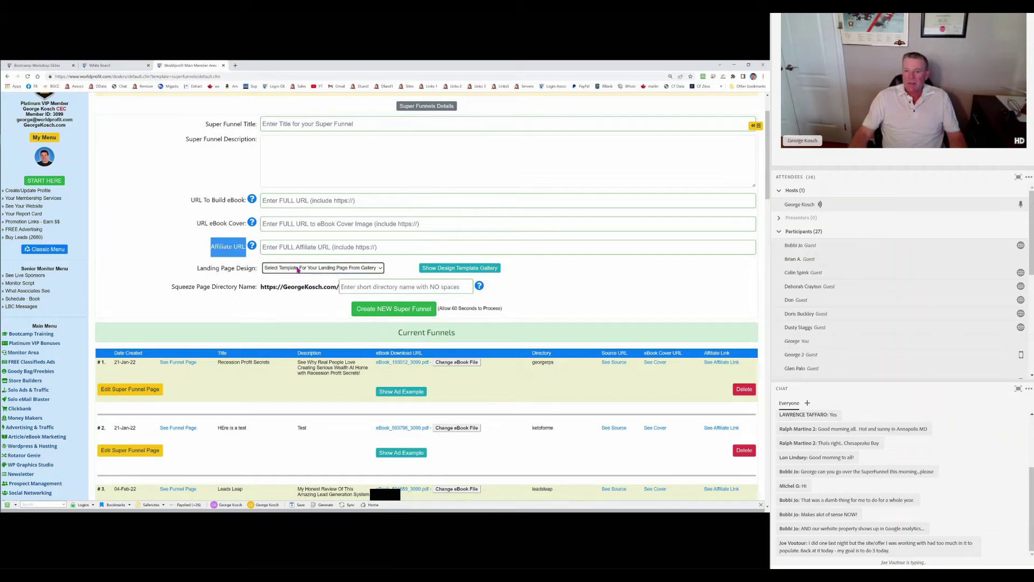
left_click(465, 269)
scroll(317, 308, "down", 1)
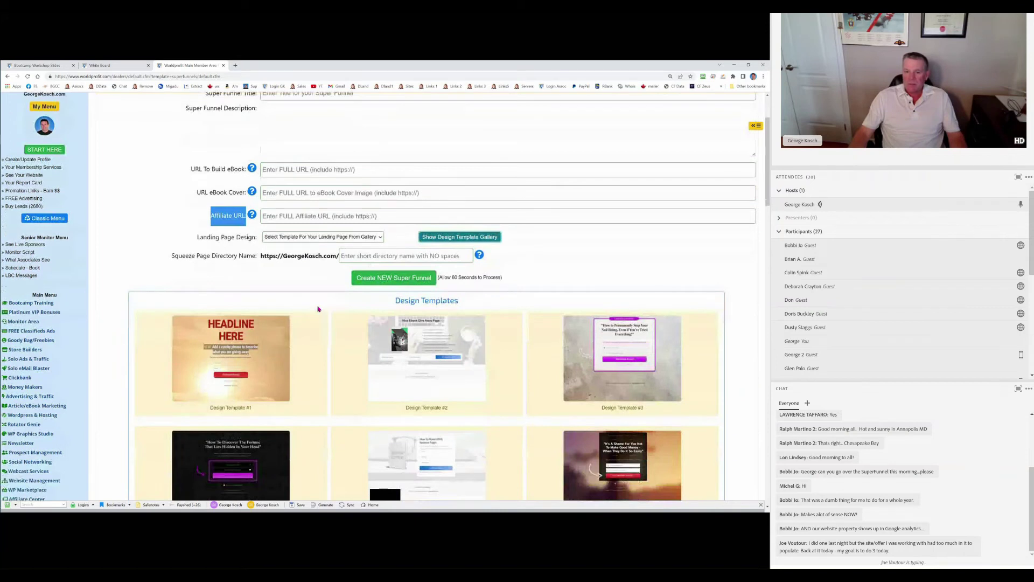
scroll(318, 309, "down", 5)
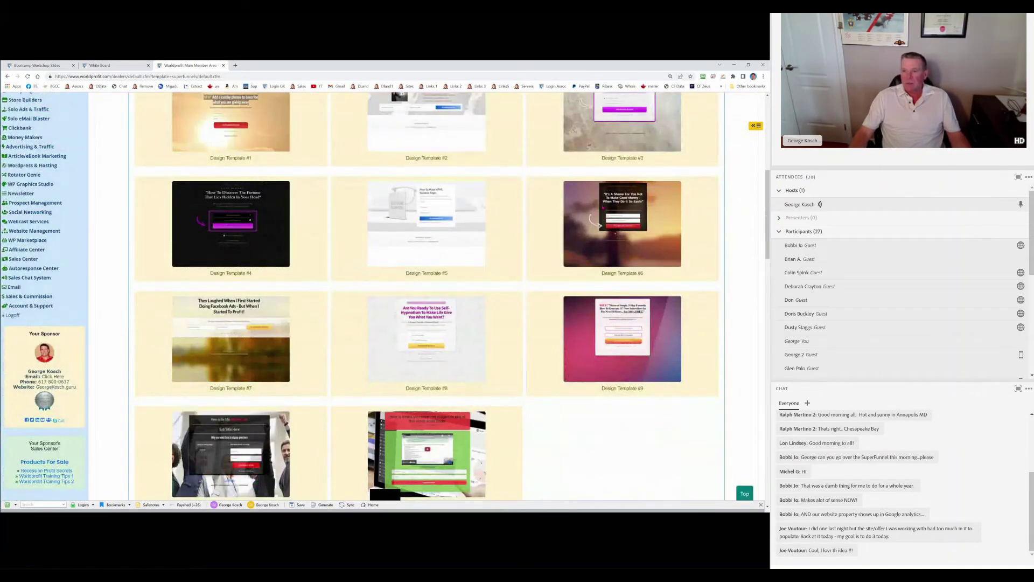
scroll(523, 236, "up", 2)
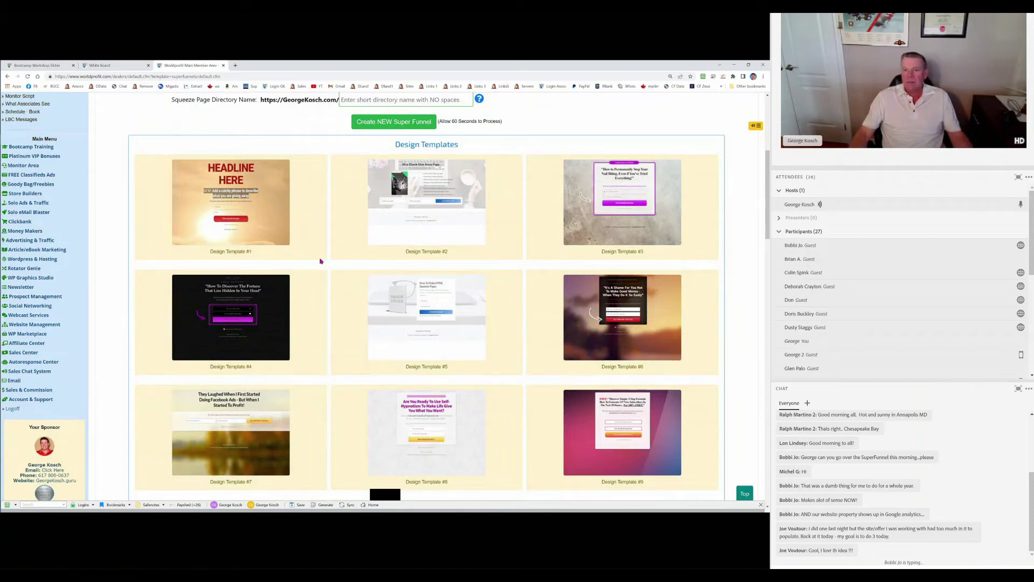
scroll(455, 209, "up", 2)
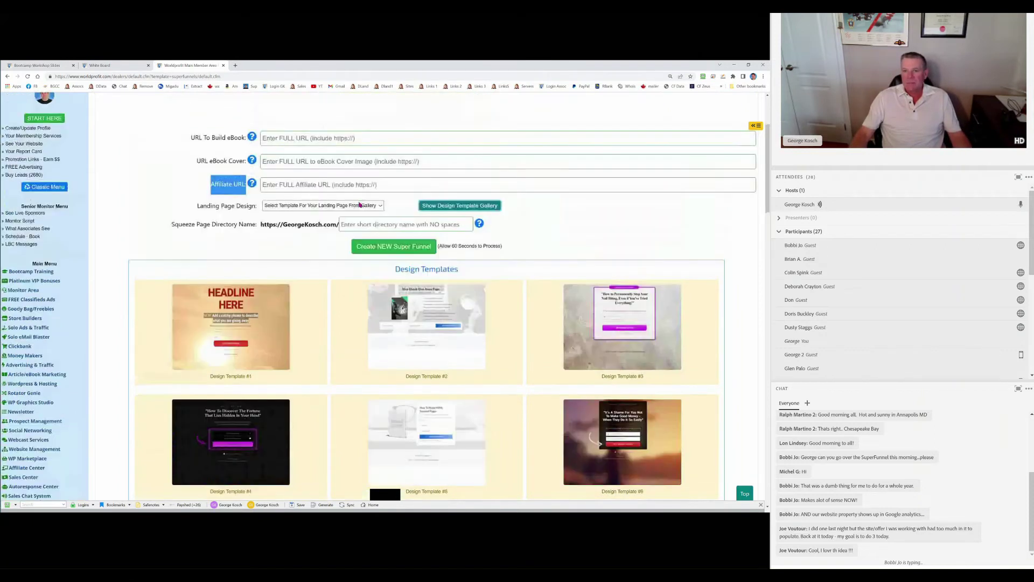
left_click(456, 207)
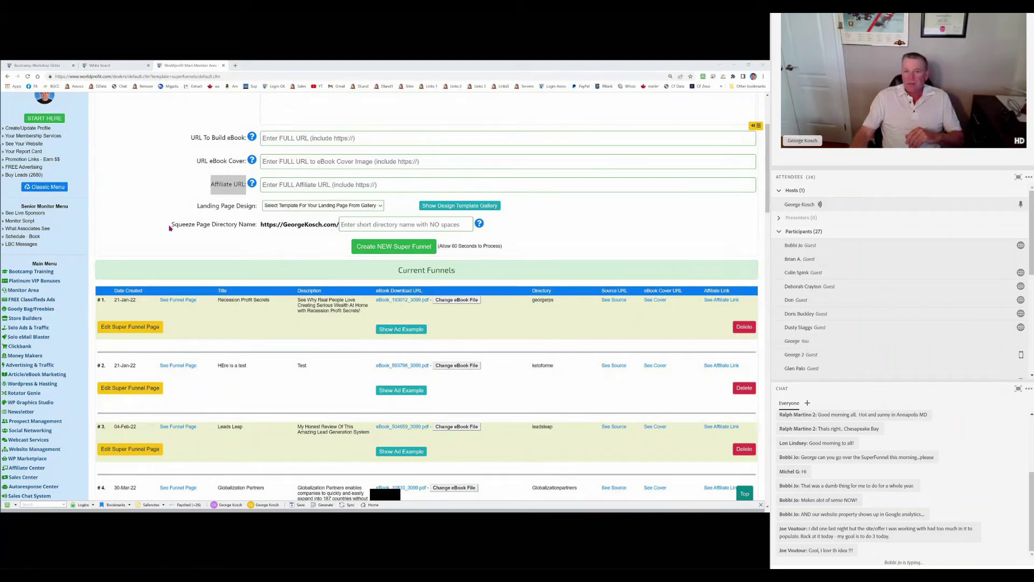
Examine the Squeeze Page Directory Name field and compare it with the first funnel's directory entry.
left_click(359, 225)
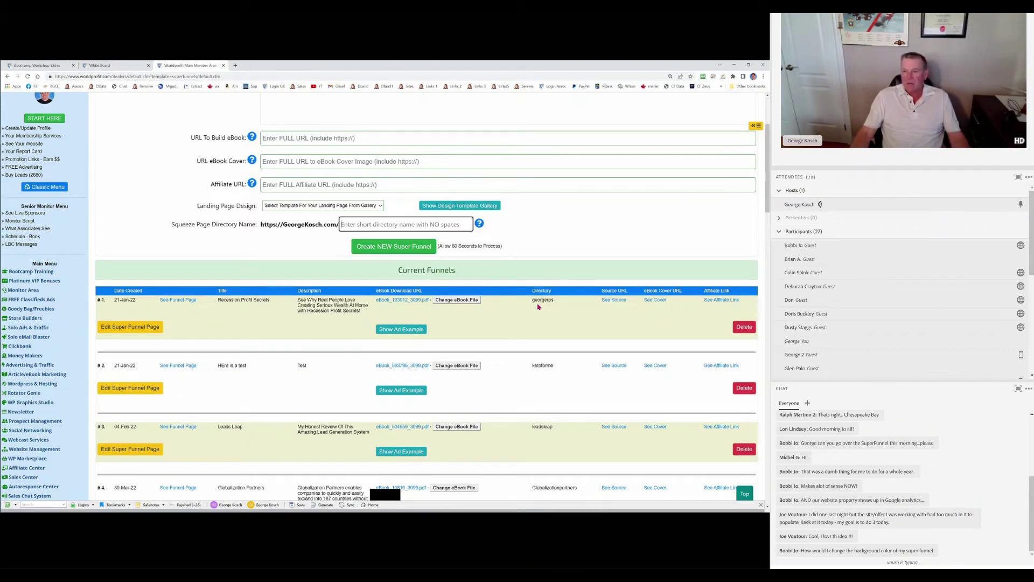
left_click_drag(533, 300, 548, 301)
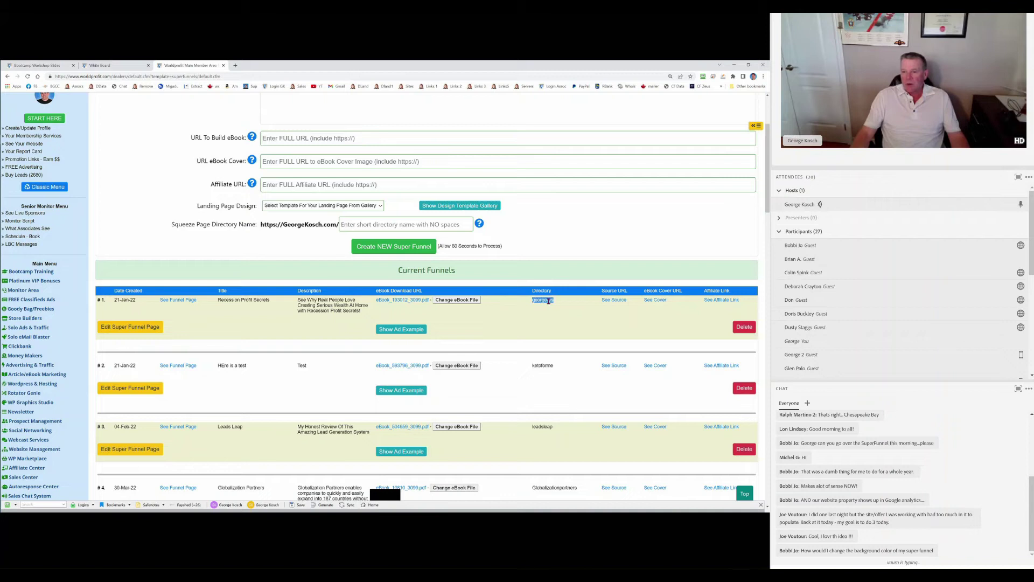
left_click(561, 303)
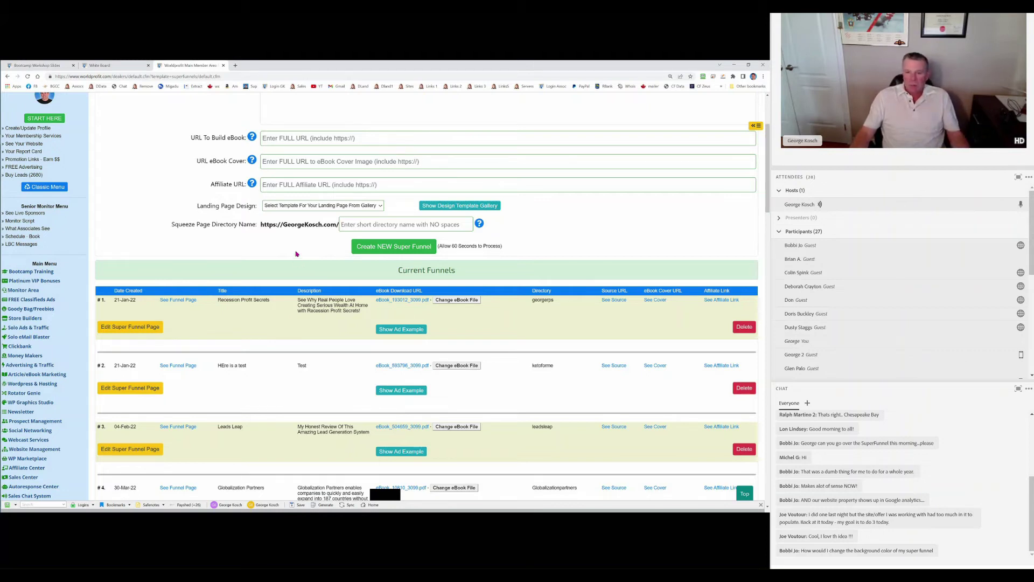
Review the options for replacing the Recession Profit Secrets funnel's eBook file and collapse them again.
scroll(296, 254, "up", 1)
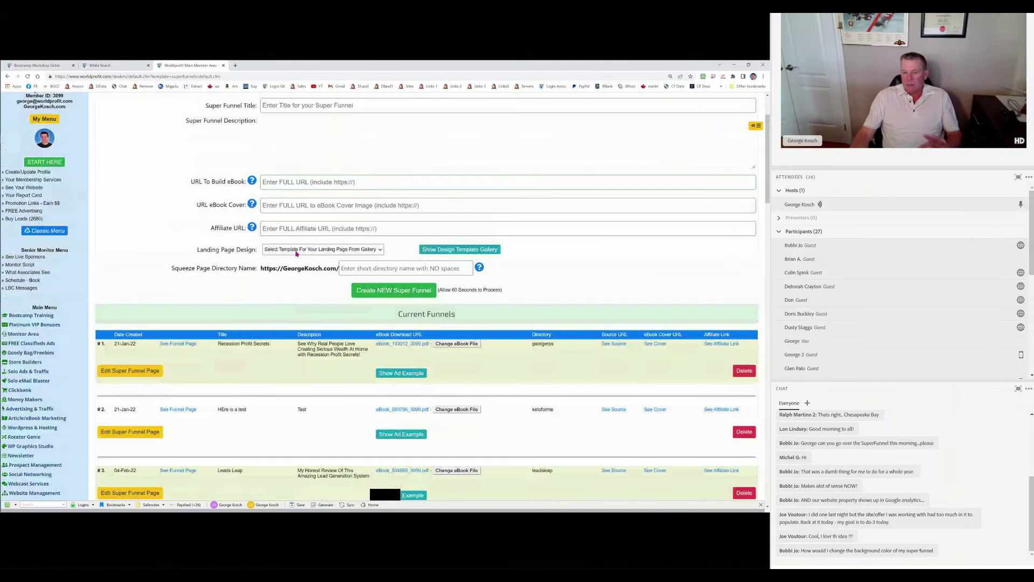
scroll(442, 137, "up", 1)
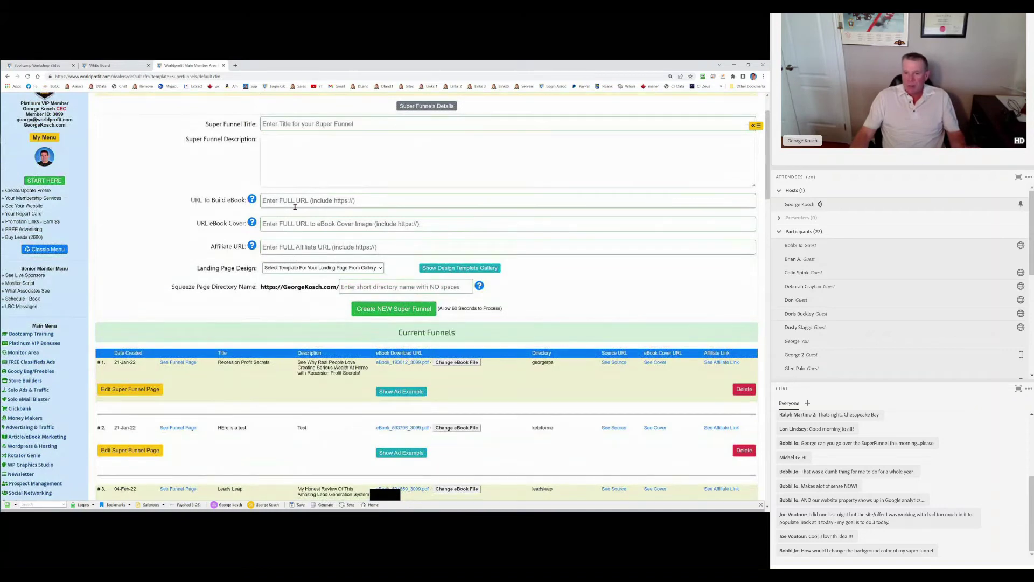
scroll(469, 276, "down", 3)
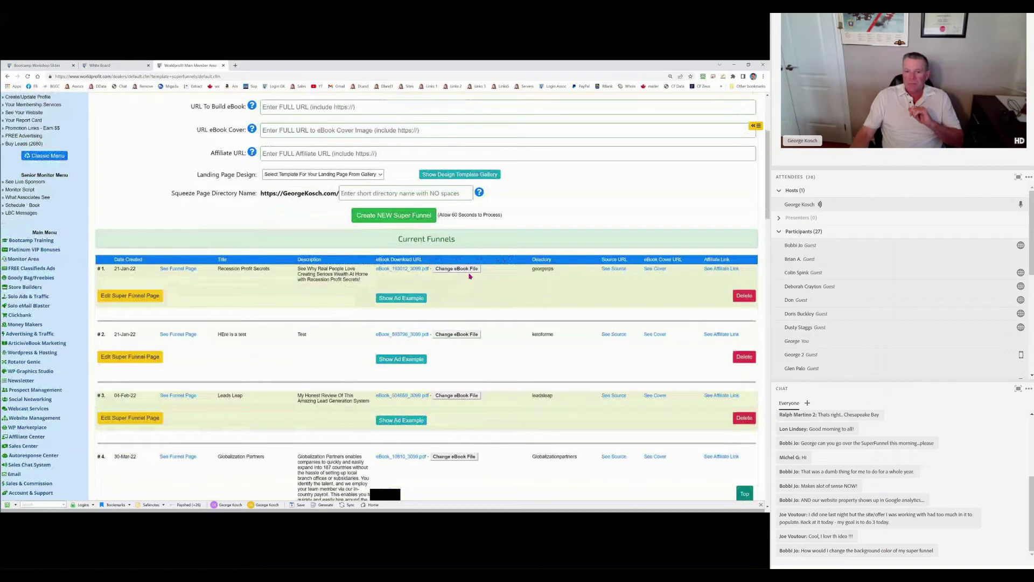
left_click(469, 272)
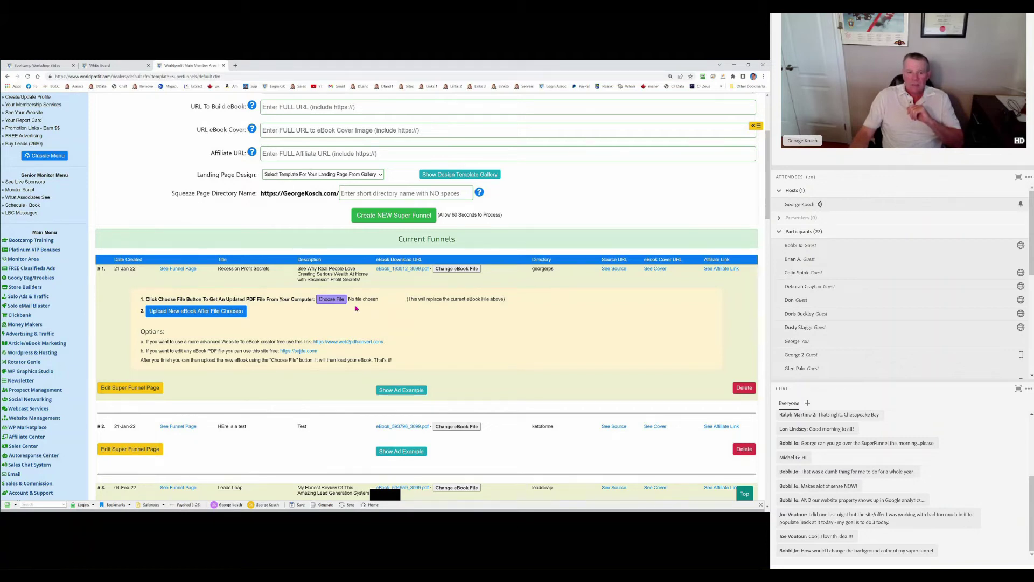
left_click_drag(146, 341, 297, 341)
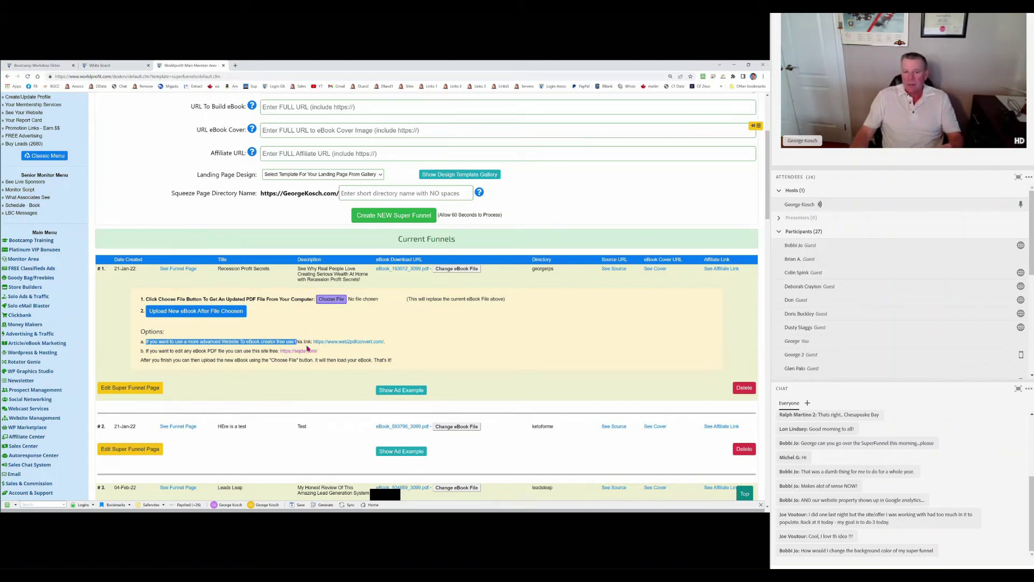
left_click(335, 300)
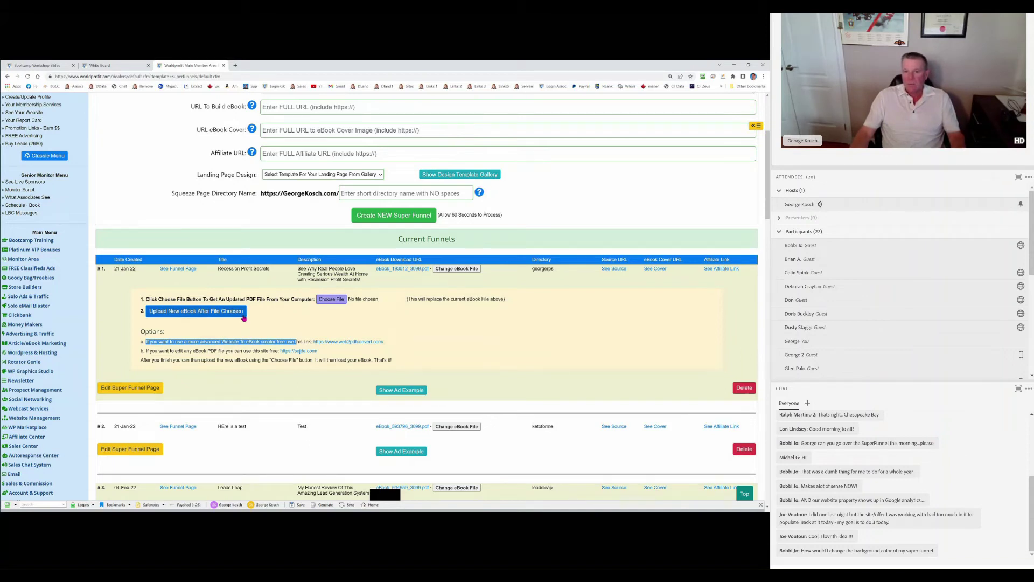
scroll(461, 208, "down", 1)
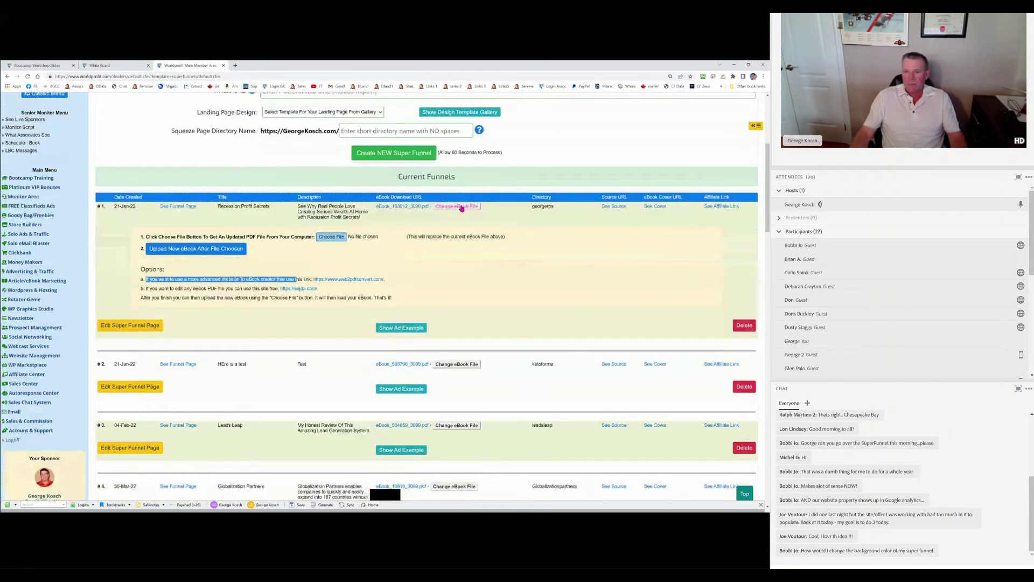
left_click(462, 208)
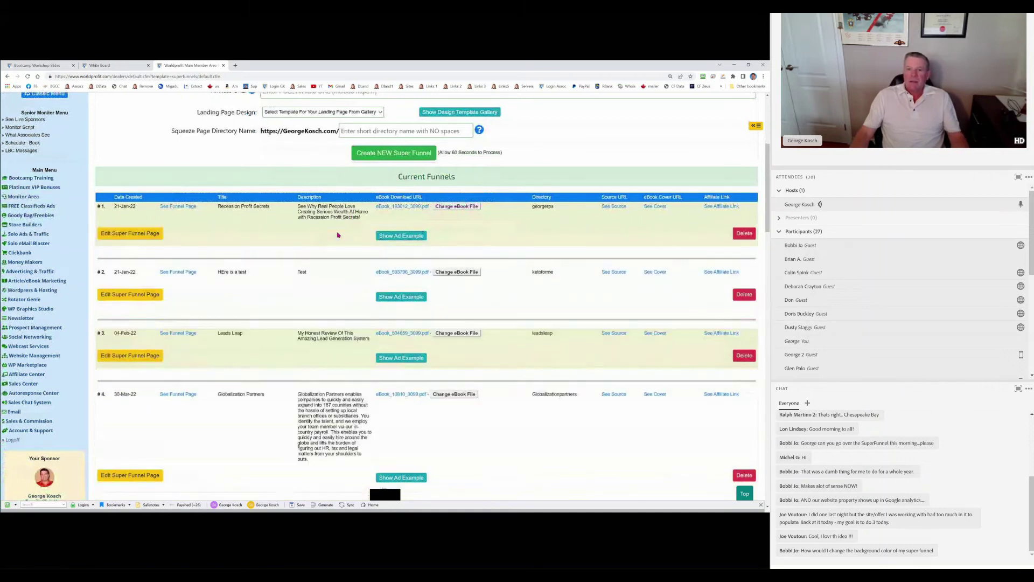
Check the ad example of the Recession Profit Secrets funnel and open that funnel's page for editing.
left_click(385, 235)
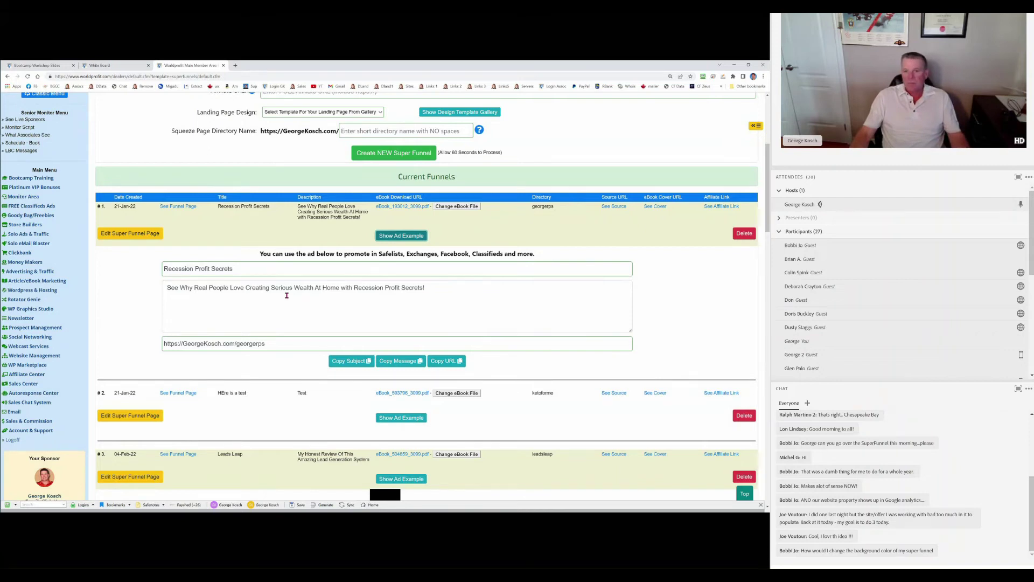
left_click(400, 237)
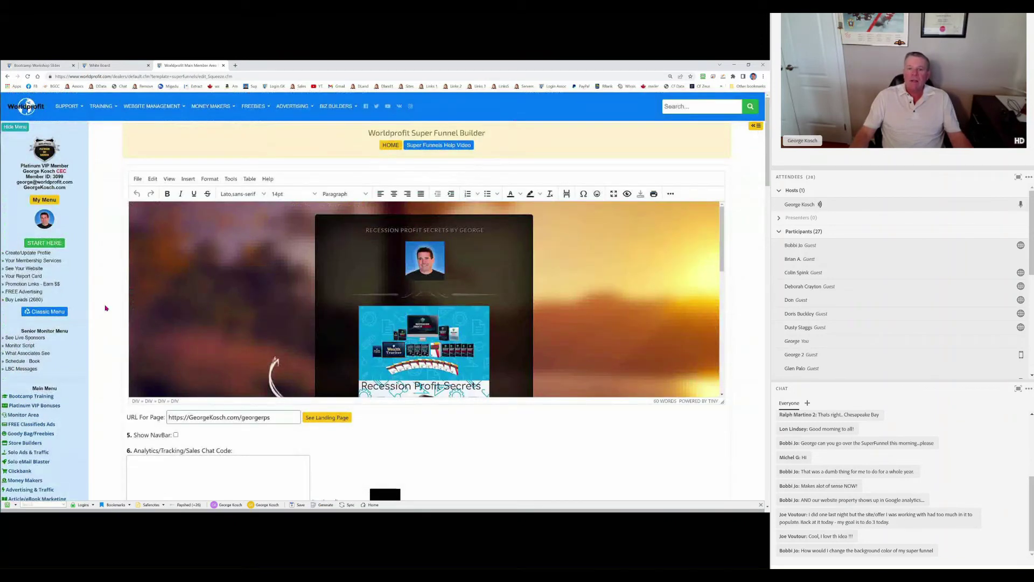
Examine the Recession Profit Secrets squeeze page in the editor, from its eBook cover to the sign-up form.
scroll(105, 308, "down", 2)
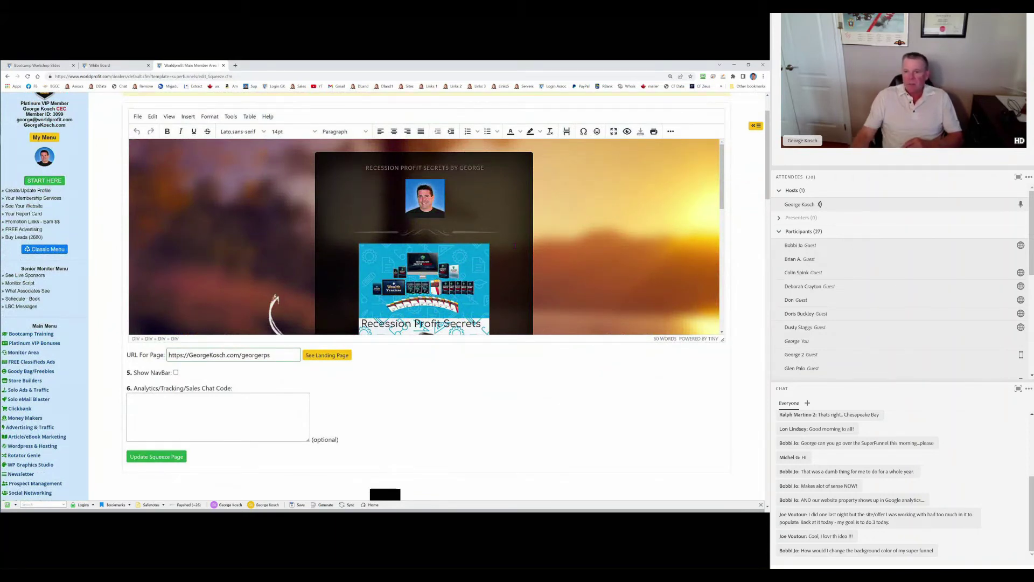
scroll(560, 234, "down", 6)
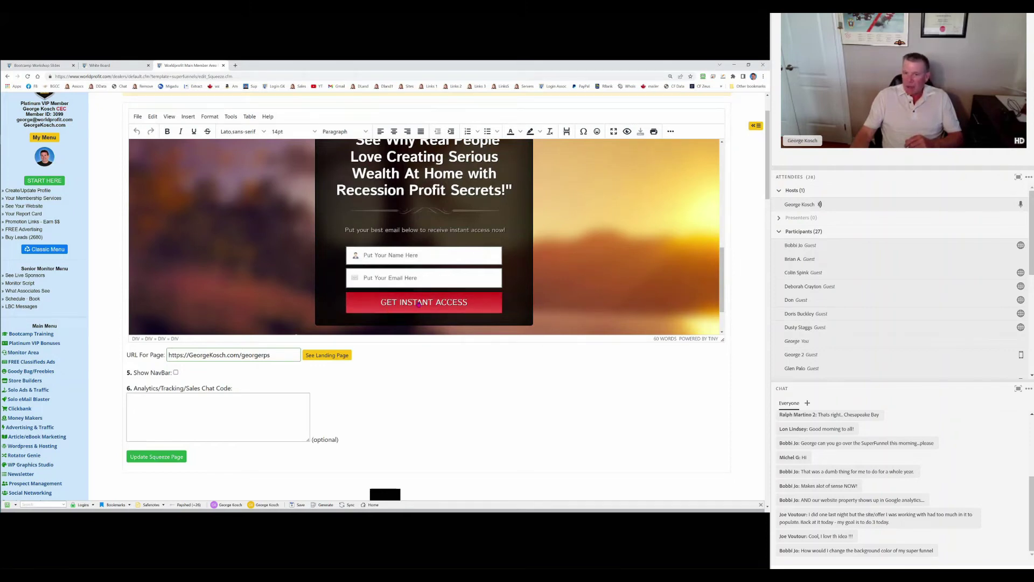
scroll(360, 221, "up", 3)
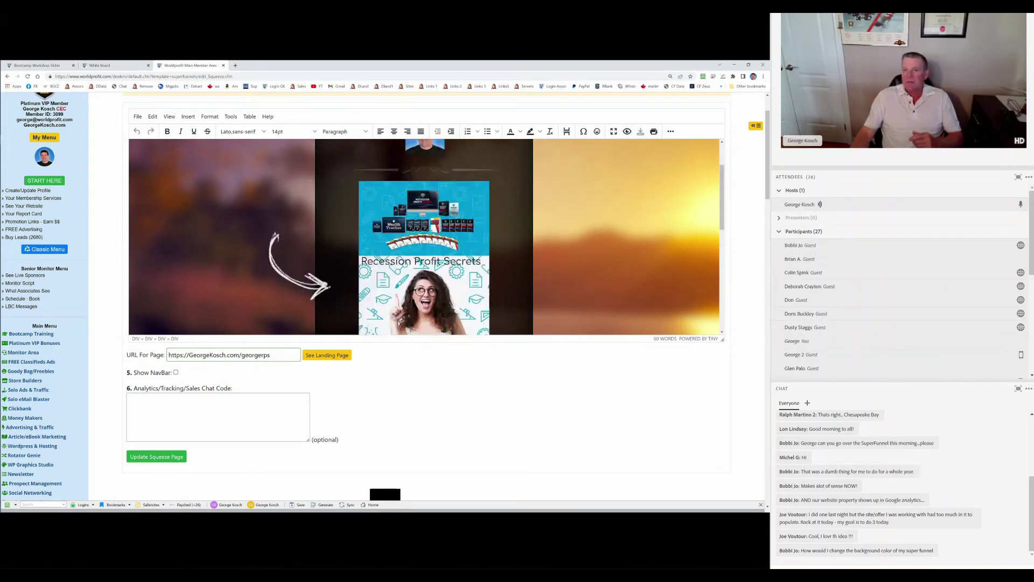
Try moving the padlock icon of the bonus line into the text beside the word FREE.
scroll(356, 234, "down", 5)
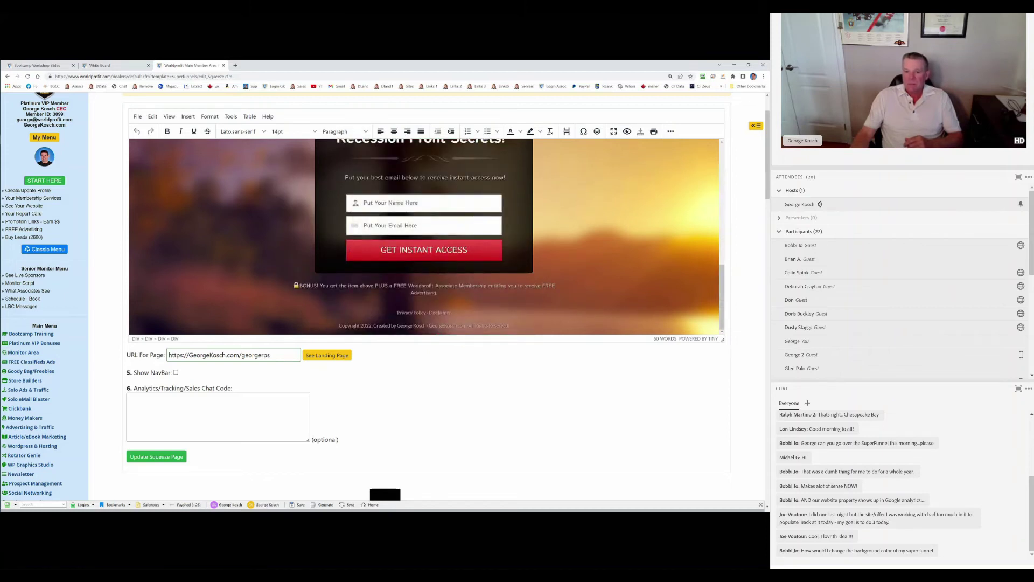
left_click(296, 284)
left_click_drag(296, 285, 394, 285)
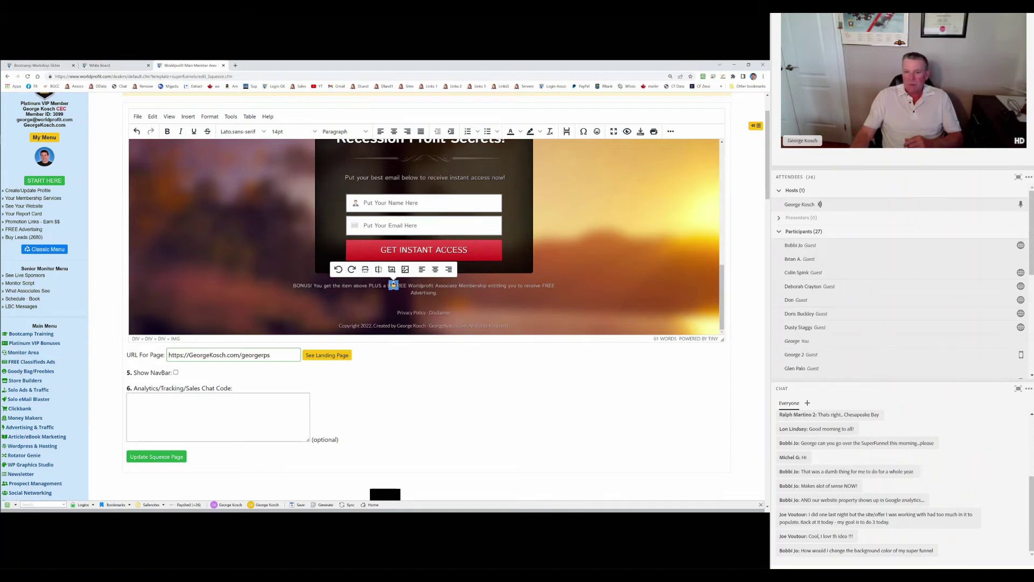
left_click(392, 285)
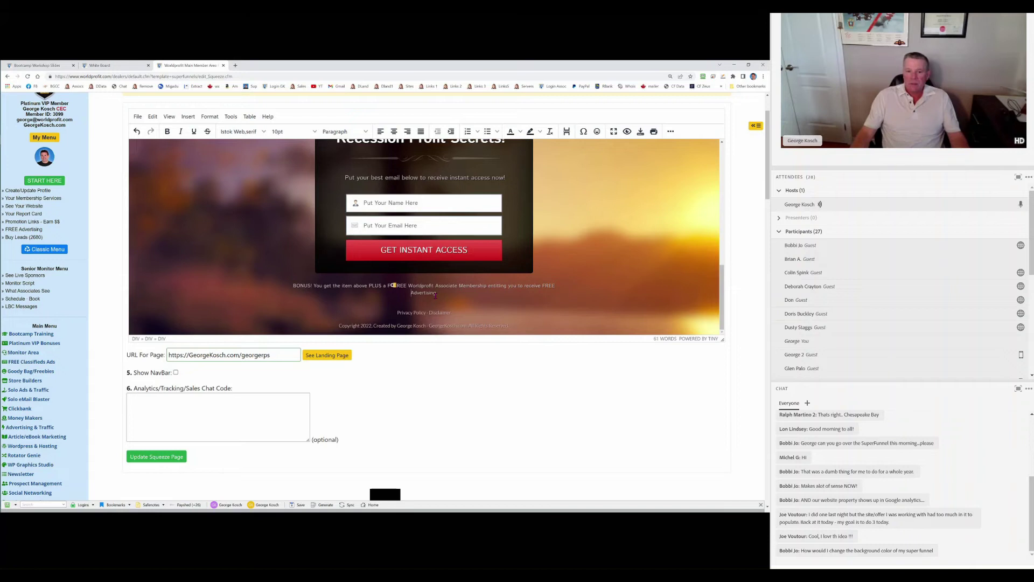
Preview the Recession Profit Secrets landing page, close it and return to the list of current funnels.
left_click(327, 355)
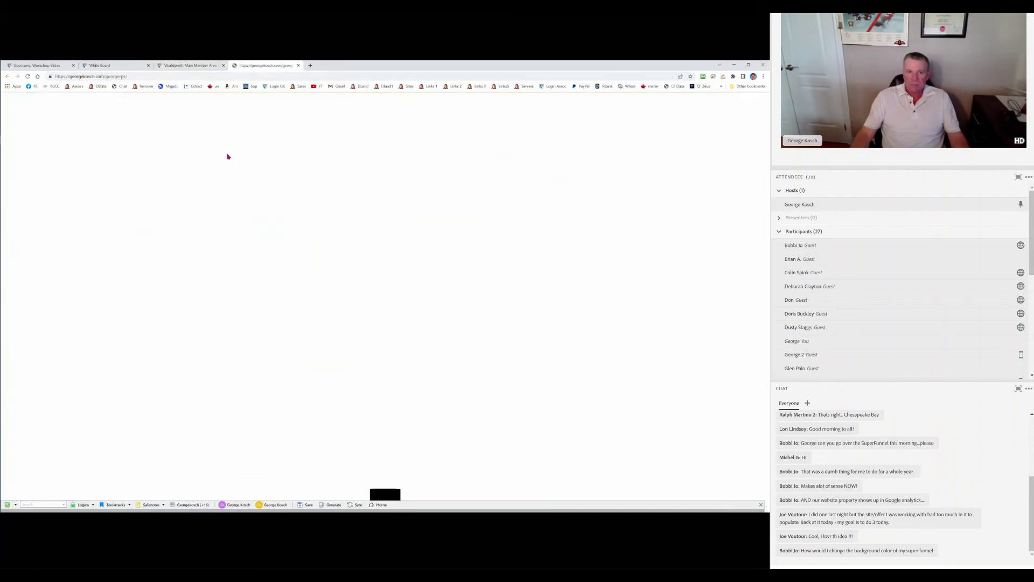
left_click(298, 65)
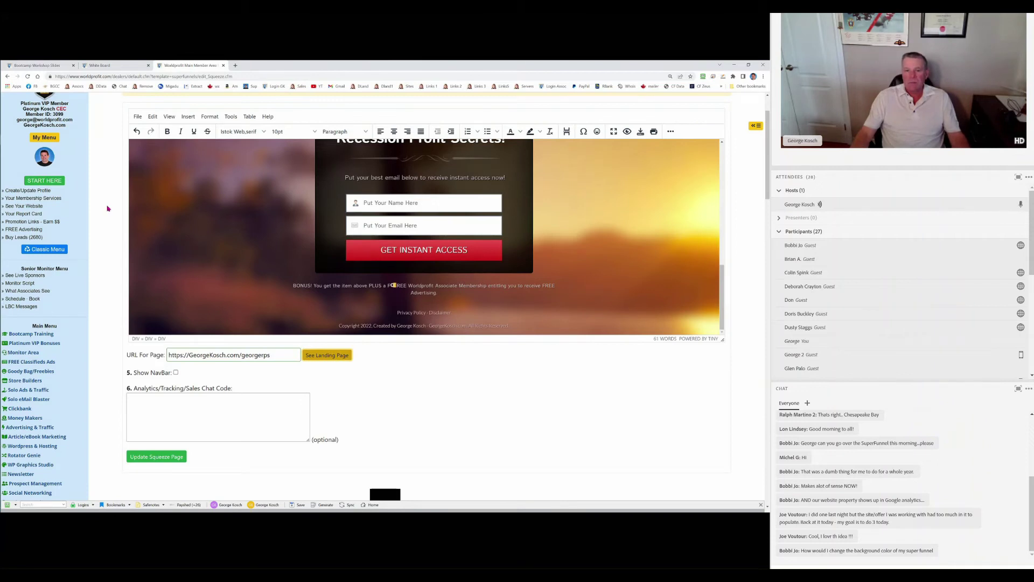
key("F5")
left_click(415, 111)
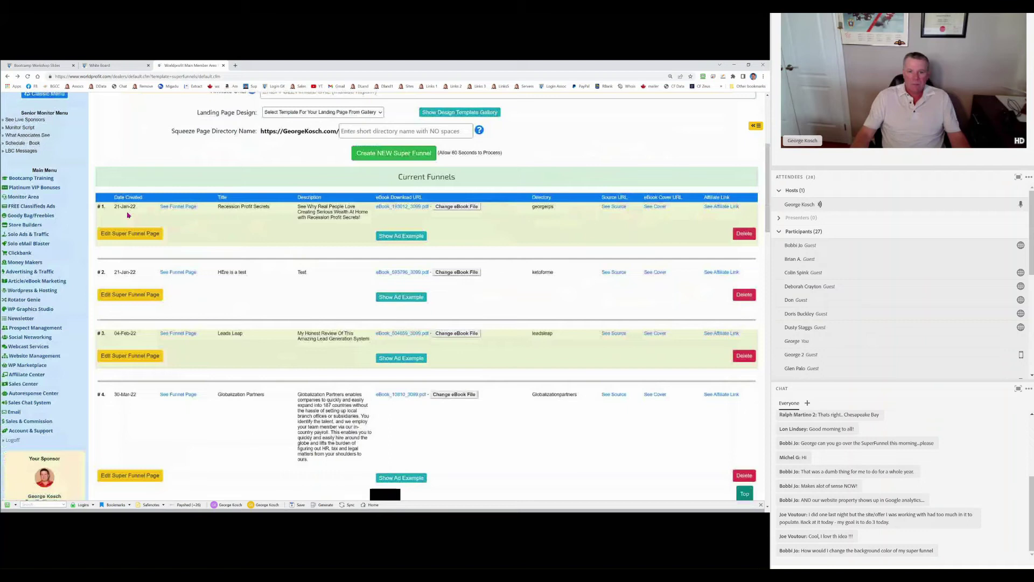
View the published funnel pages of Leads Leap and Globalization Partners, returning to the funnel list after each.
scroll(127, 215, "down", 2)
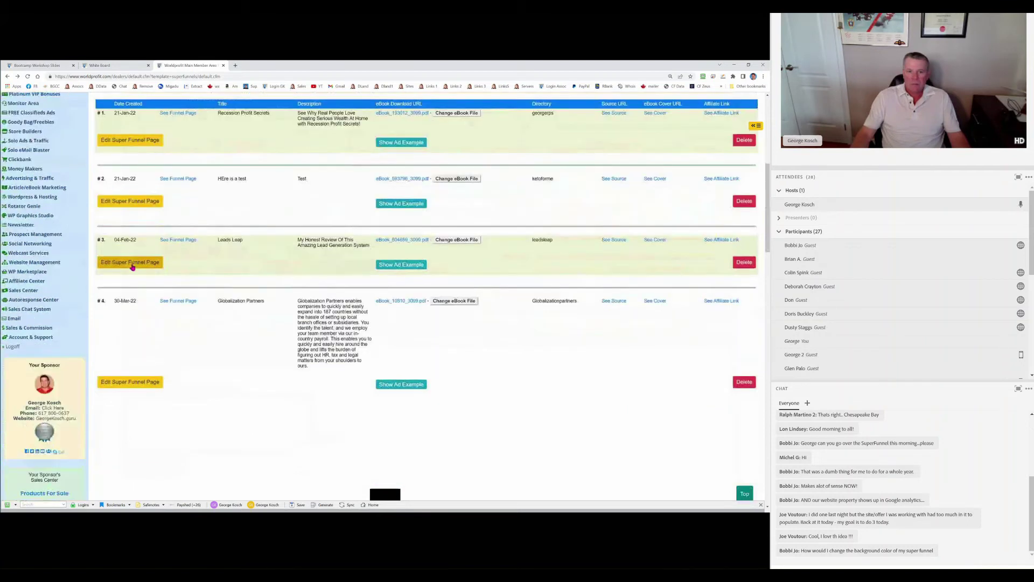
left_click(132, 267)
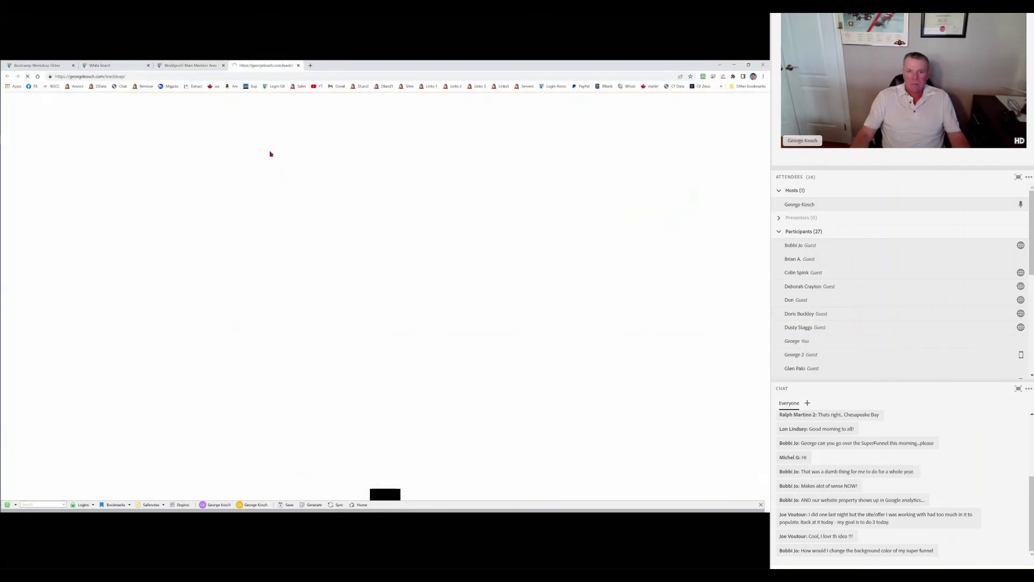
left_click(298, 66)
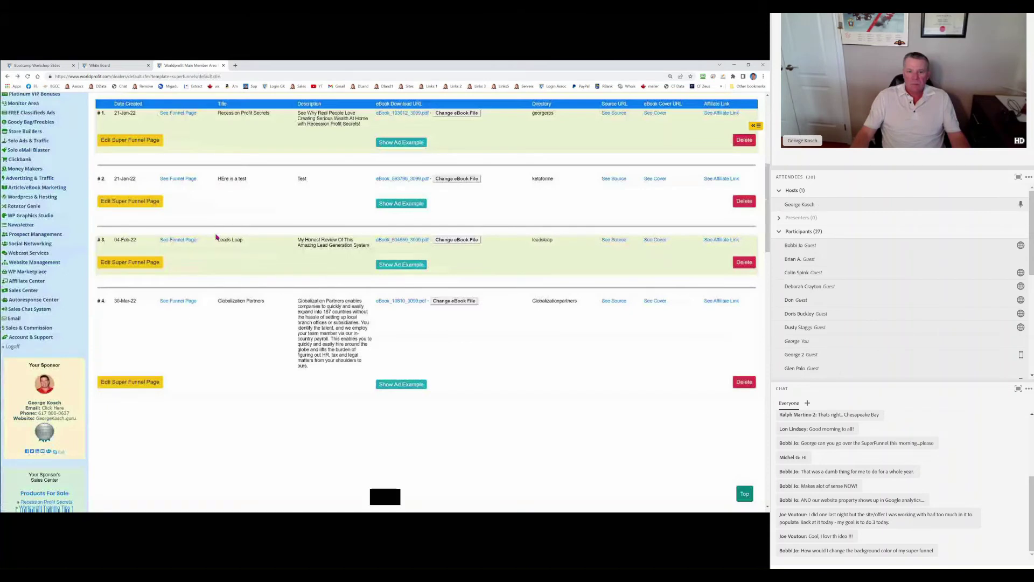
left_click(178, 300)
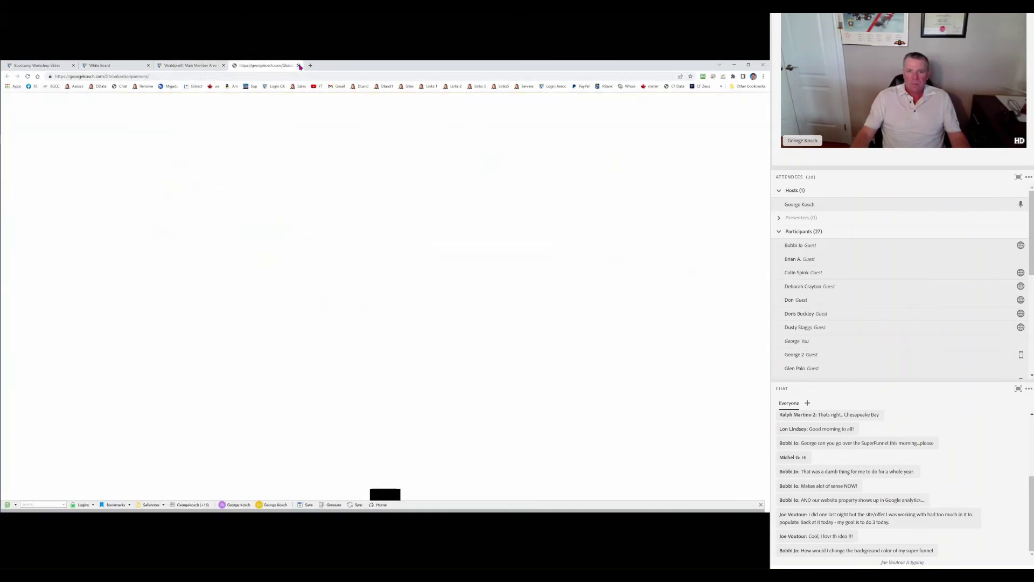
left_click(189, 65)
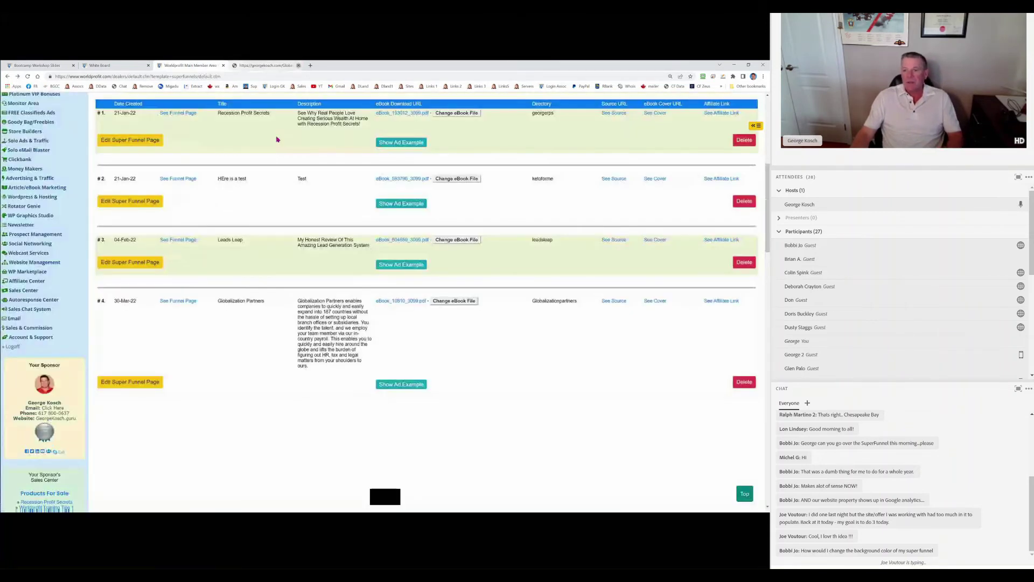
Read the Super Funnels Details above the new funnel form and collapse them again.
scroll(241, 261, "up", 3)
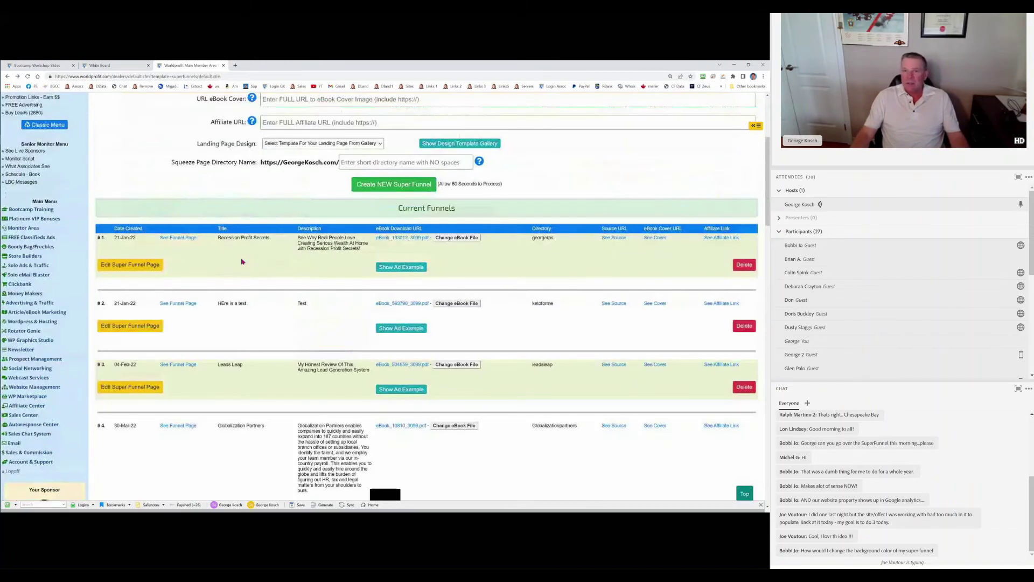
scroll(241, 261, "up", 5)
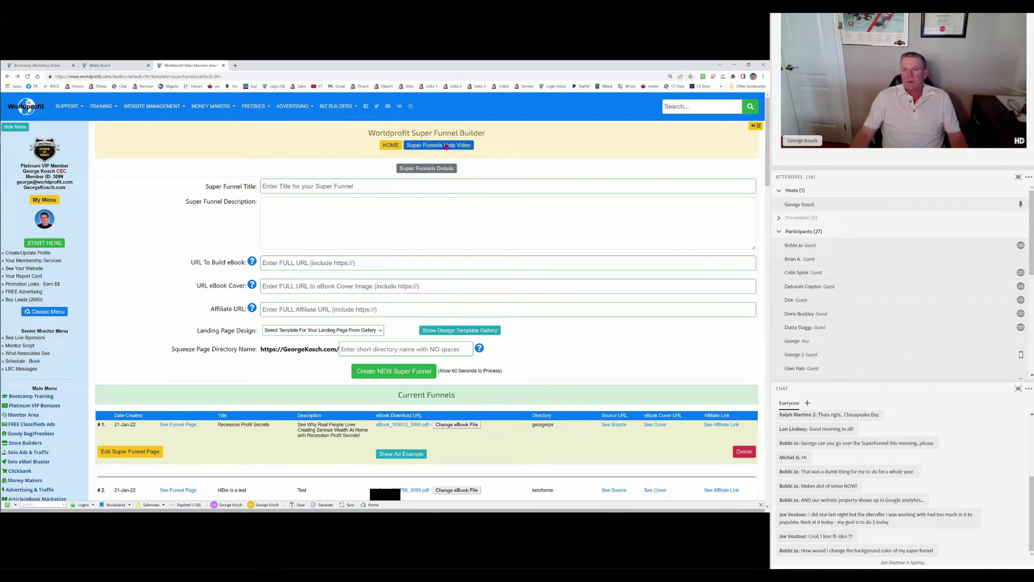
left_click(426, 171)
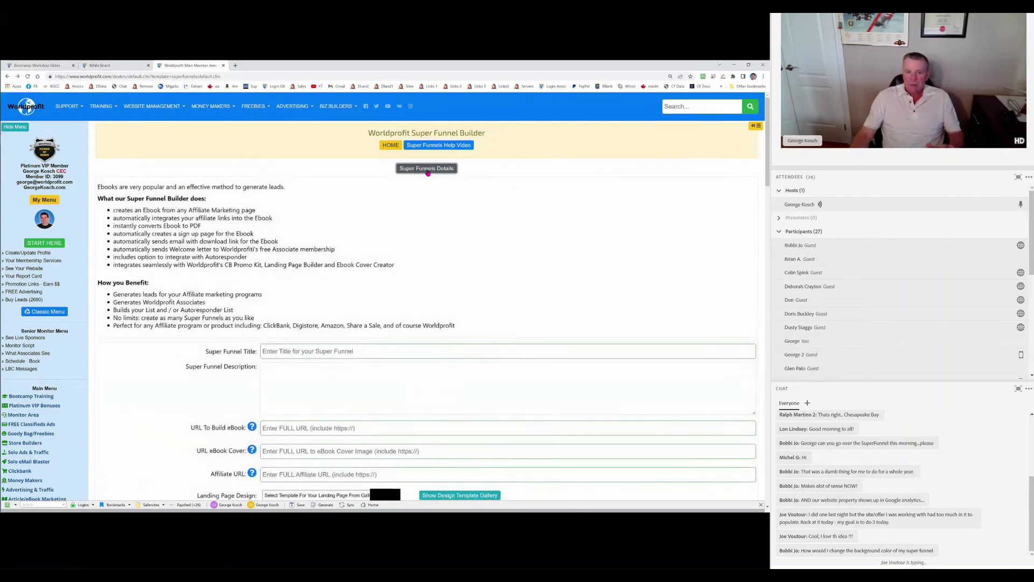
left_click(428, 170)
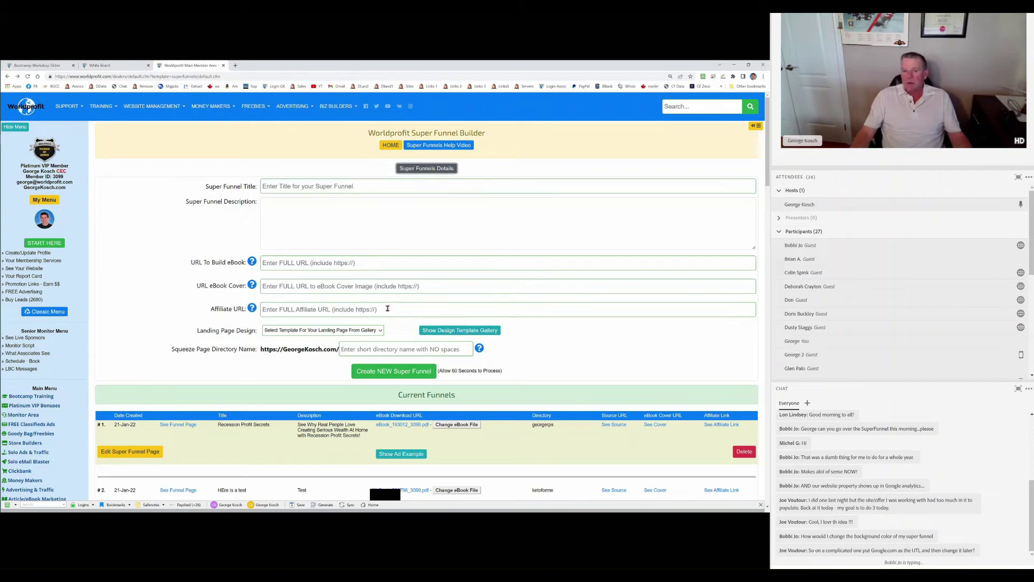
Reopen the Recession Profit Secrets funnel page for editing and check the editor's editing and insertion options.
scroll(388, 308, "down", 2)
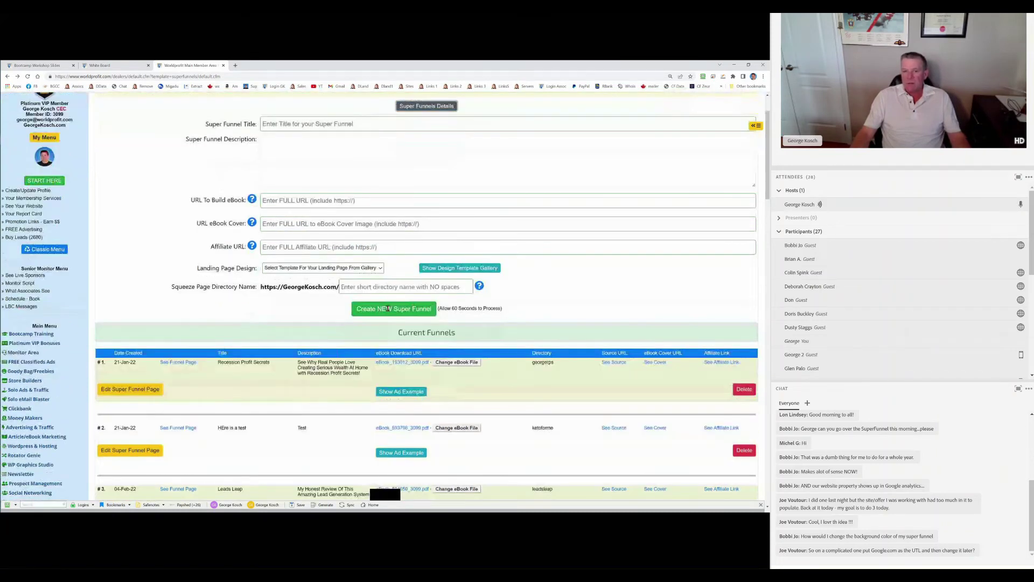
left_click(131, 387)
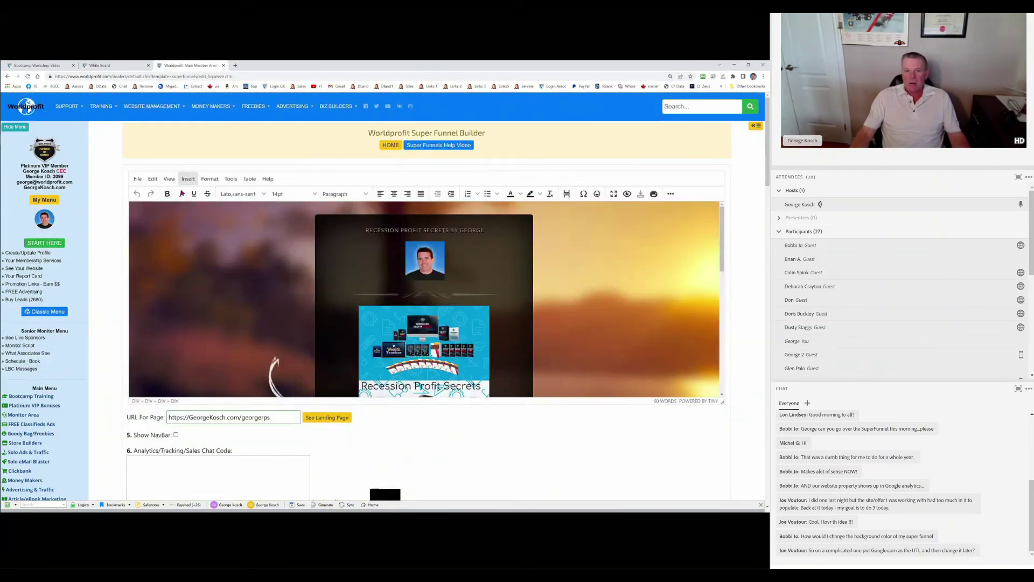
left_click(153, 179)
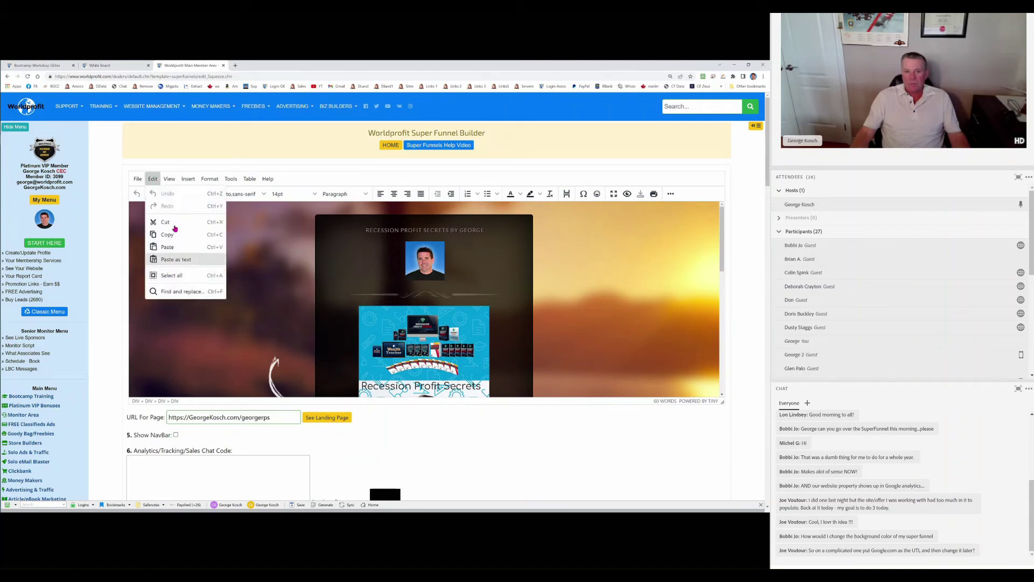
left_click(188, 180)
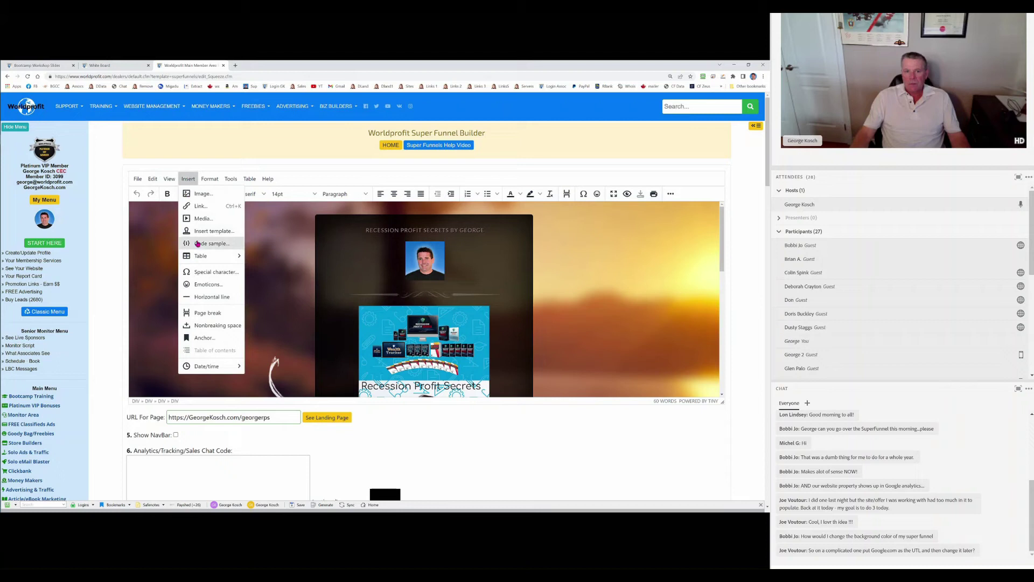
Examine the squeeze page's source code from the closing form markup up to the box styles, and close it without saving.
mouse_move(169, 179)
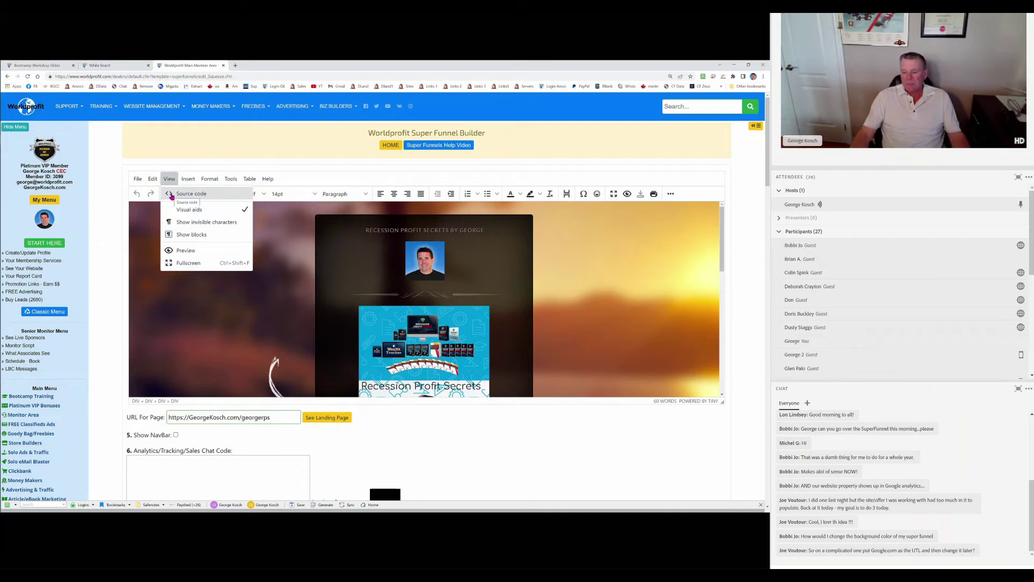
left_click(171, 195)
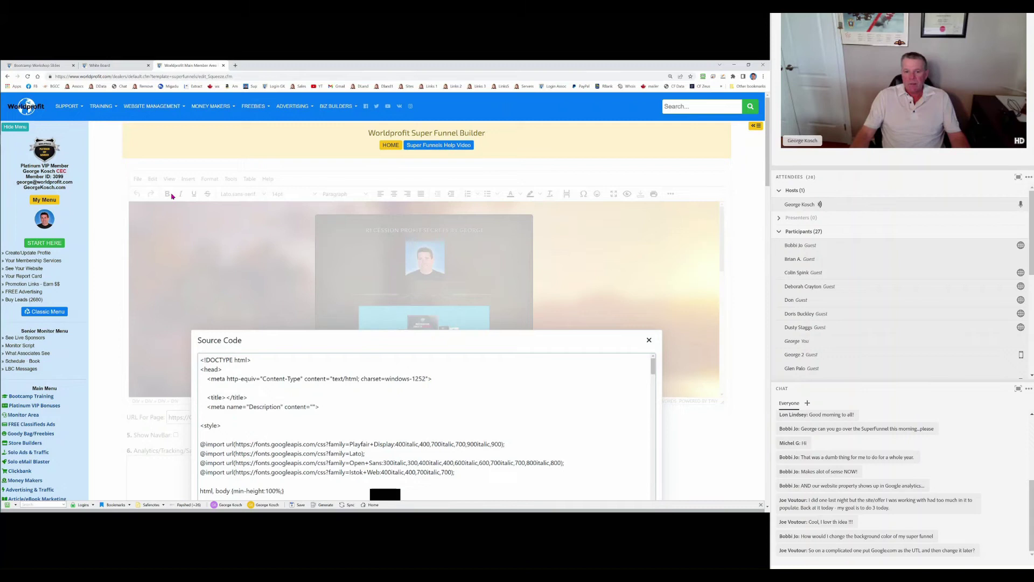
key("ctrl+End")
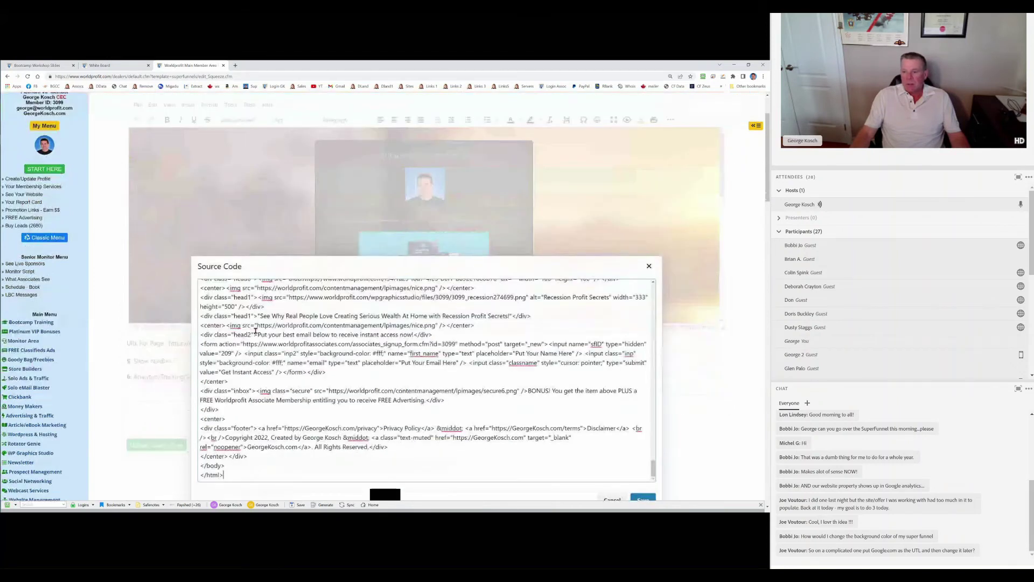
scroll(653, 390, "up", 3)
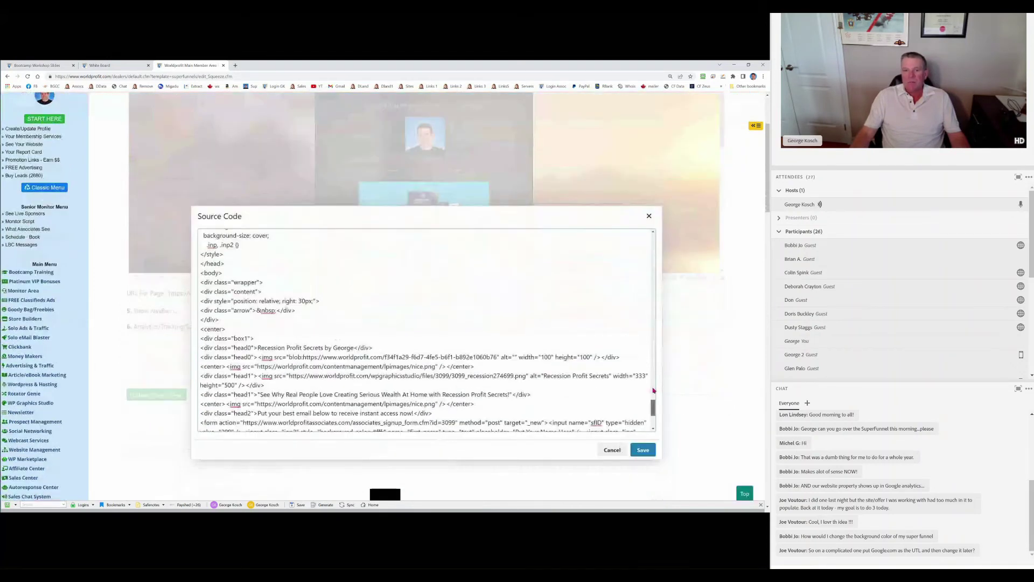
left_click_drag(654, 405, 653, 353)
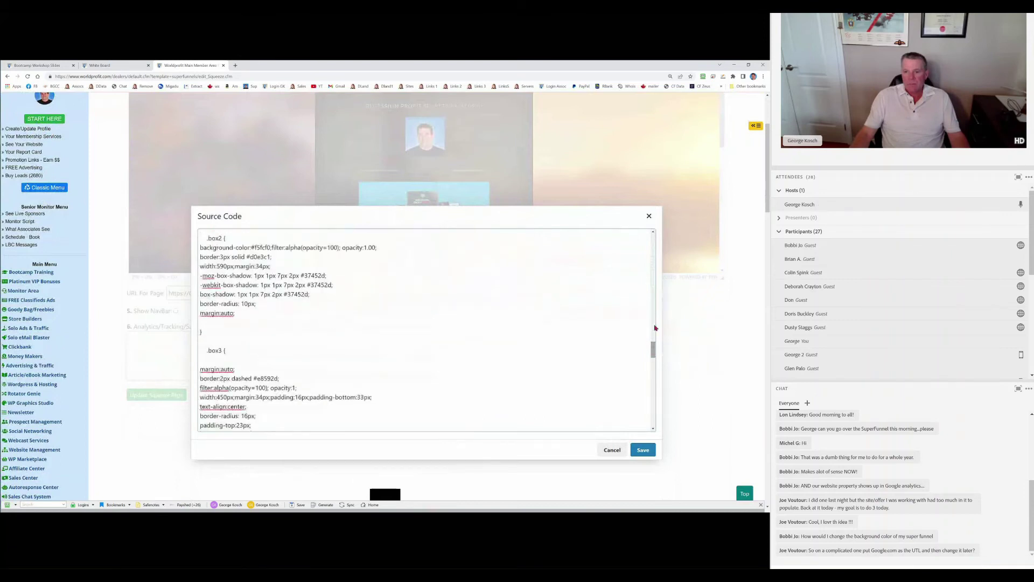
left_click(649, 218)
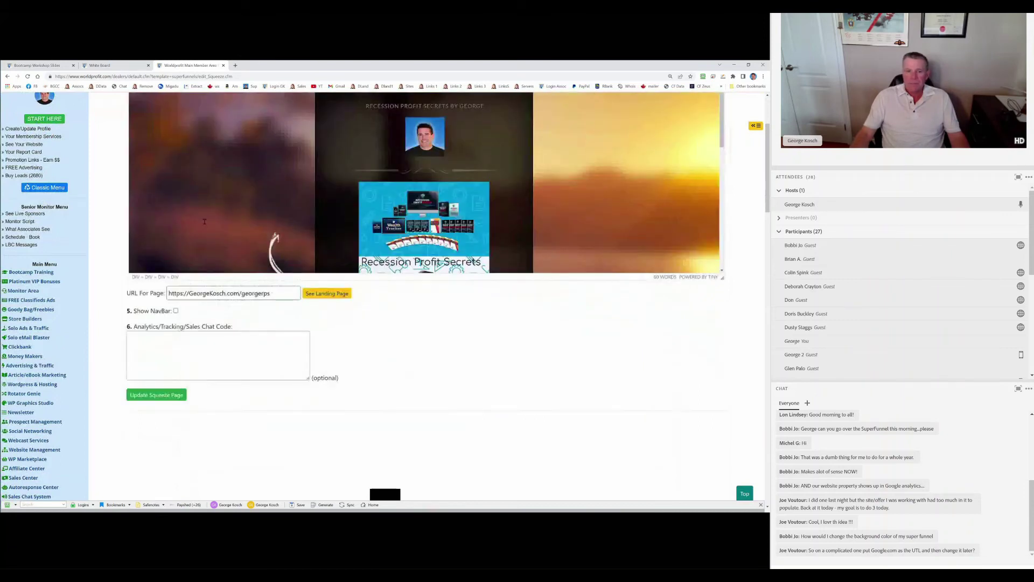
scroll(95, 251, "up", 2)
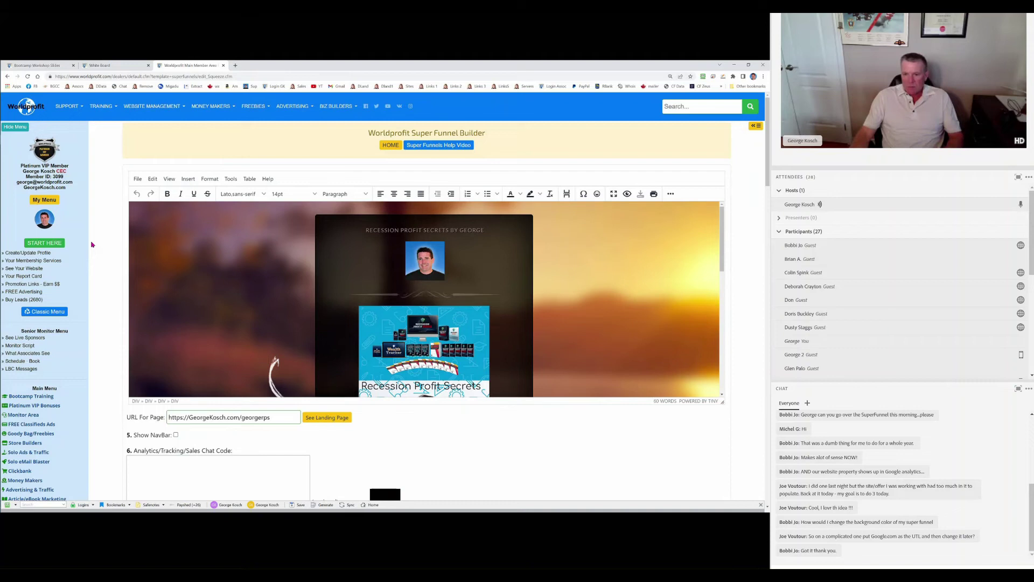
Examine the Recession Profit Secrets squeeze page in the editor, including its cover image, headline, sign-up form and footer.
scroll(92, 244, "down", 2)
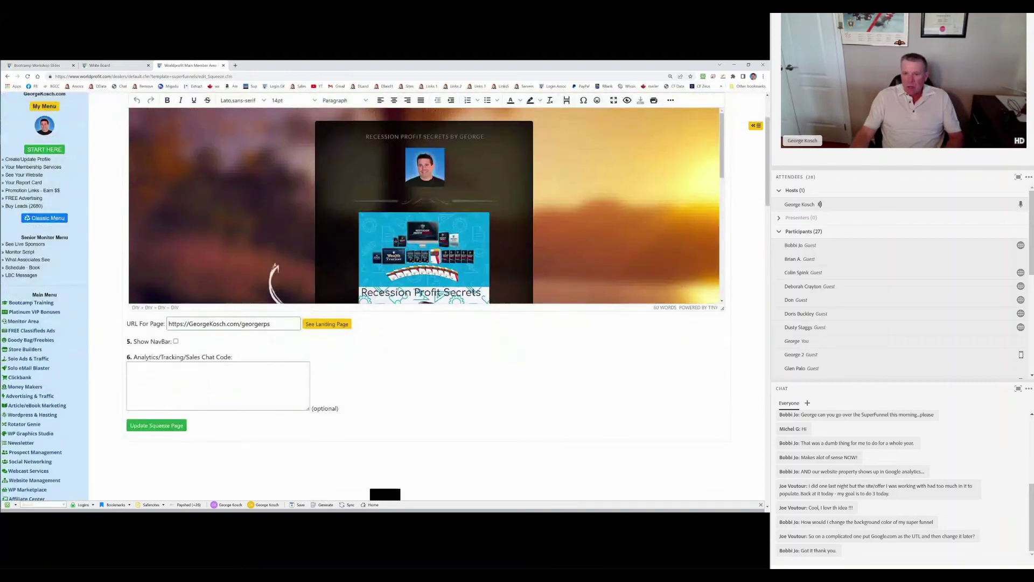
scroll(424, 205, "down", 2)
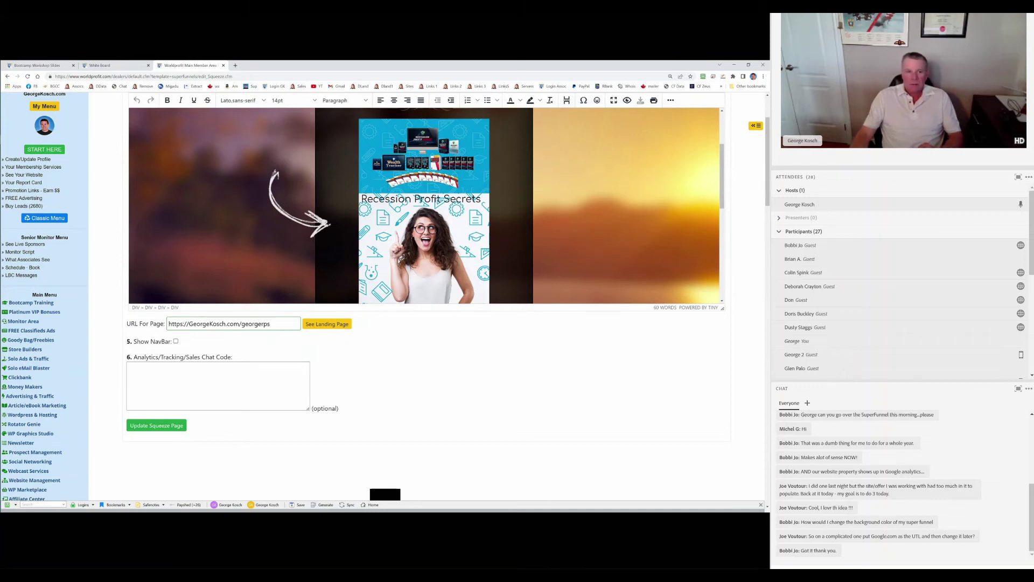
scroll(221, 230, "up", 2)
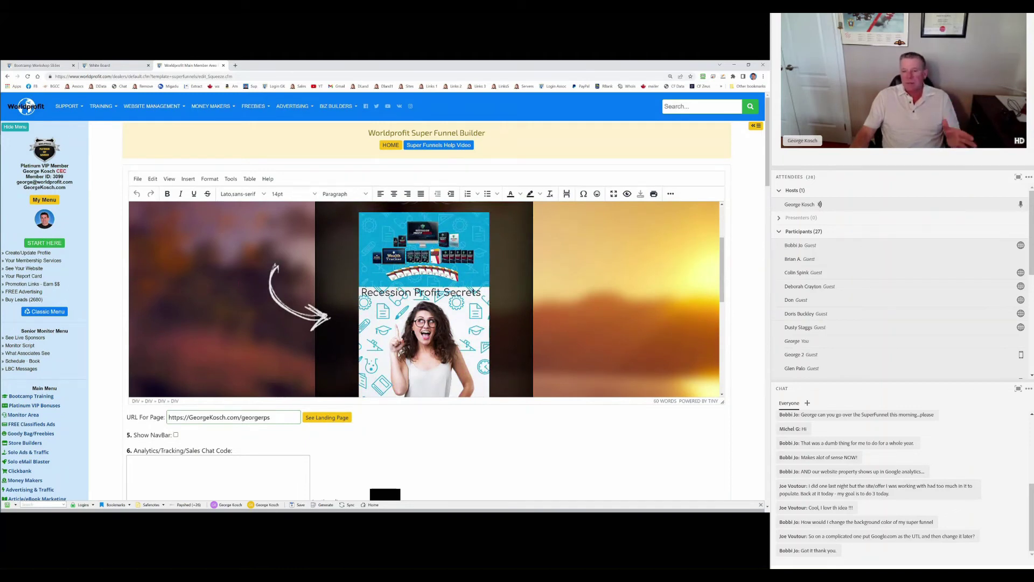
scroll(238, 284, "up", 1)
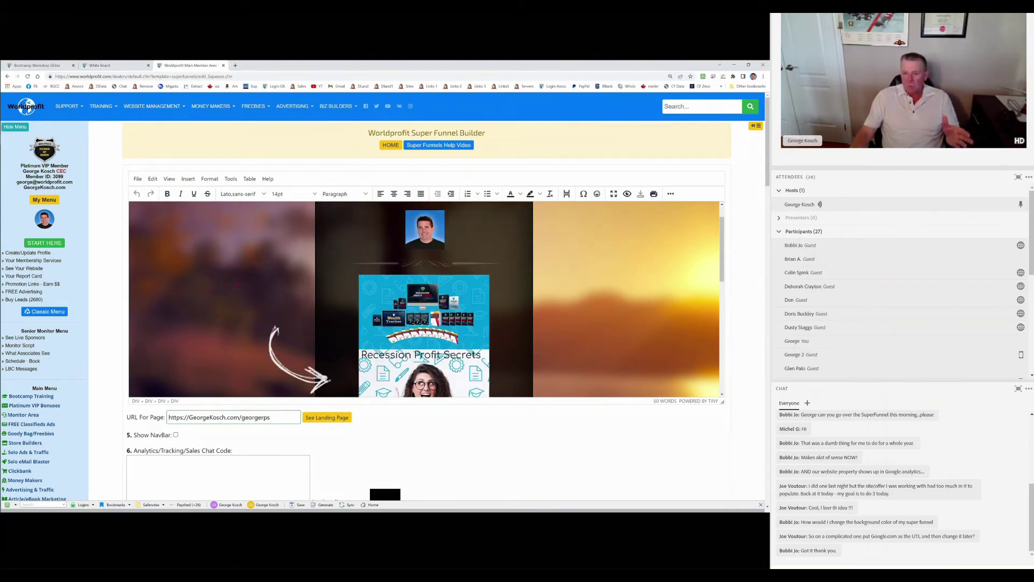
scroll(239, 284, "down", 2)
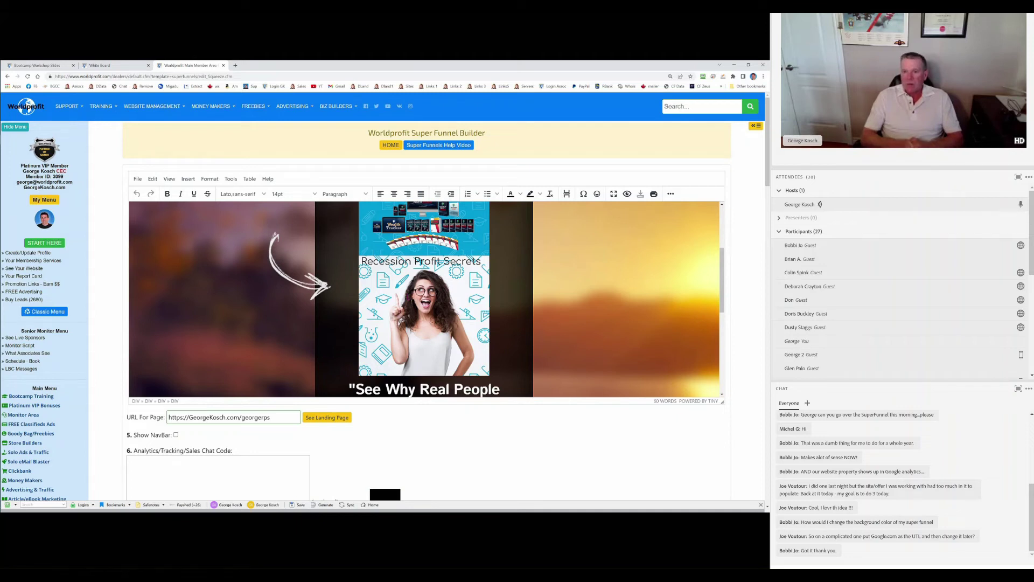
scroll(422, 269, "down", 3)
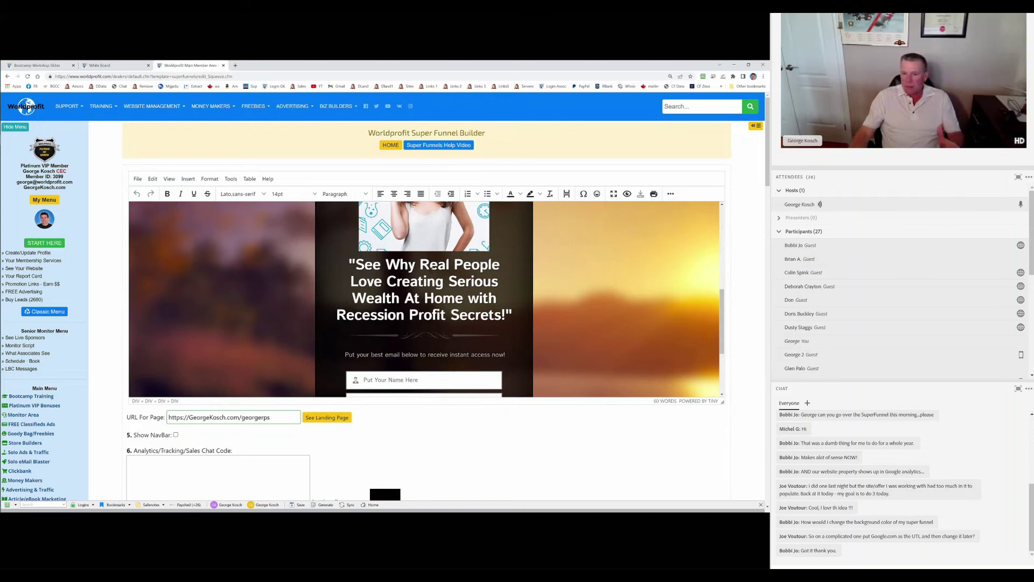
scroll(388, 264, "down", 3)
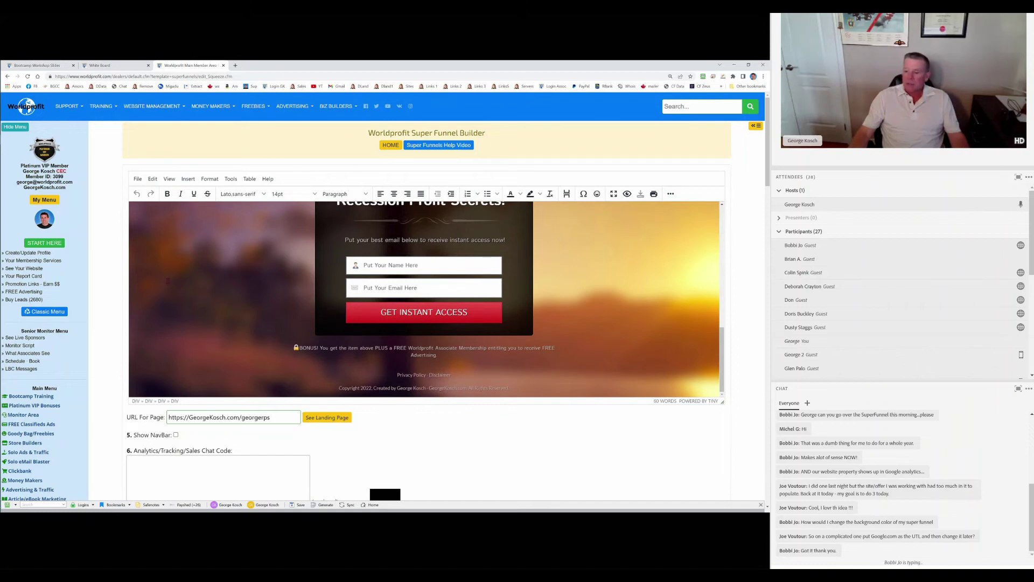
scroll(424, 299, "up", 2)
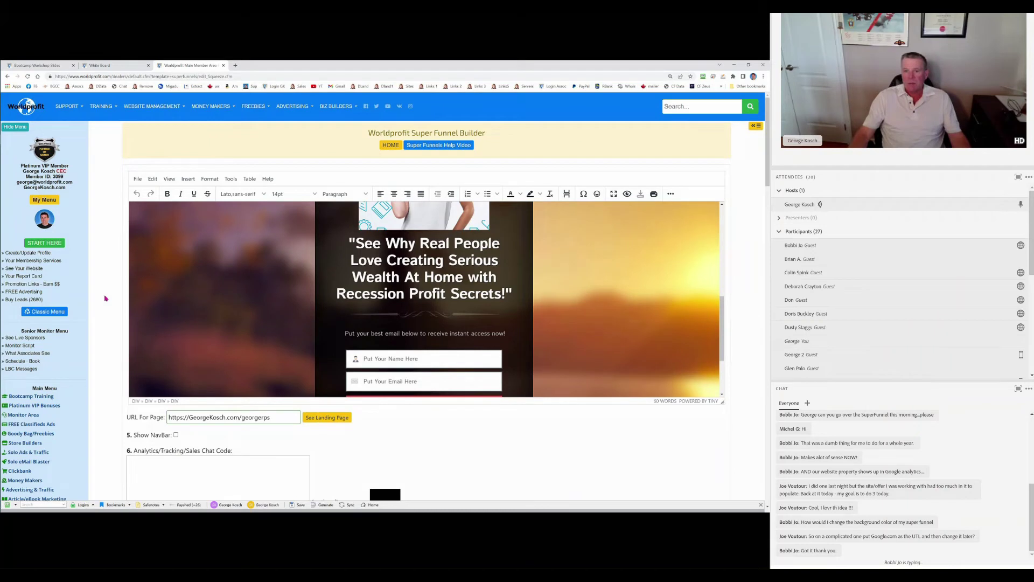
Return to the new funnel form and enter the title Google and the description google.
key("alt+Left")
left_click(297, 186)
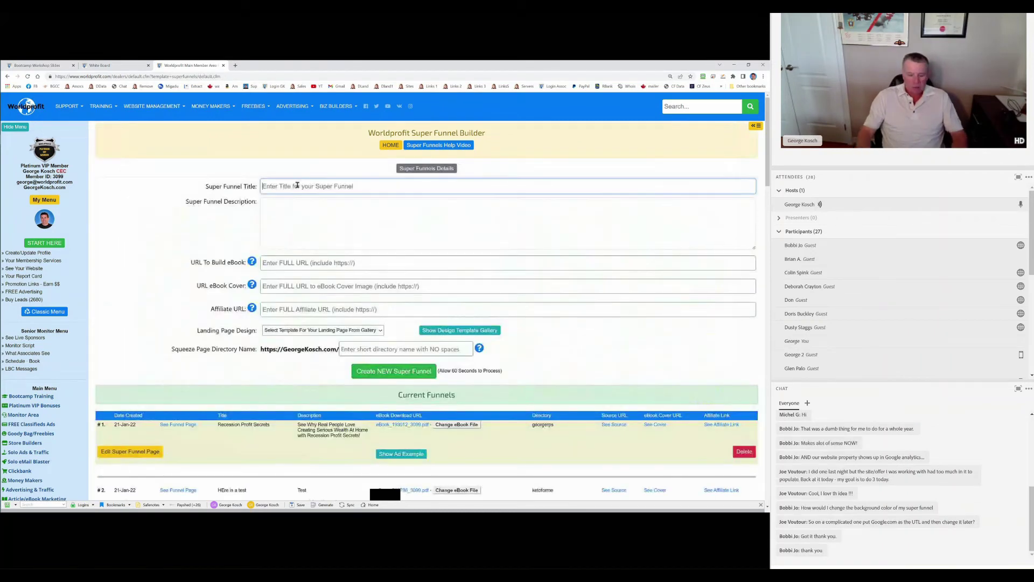
type("Geo")
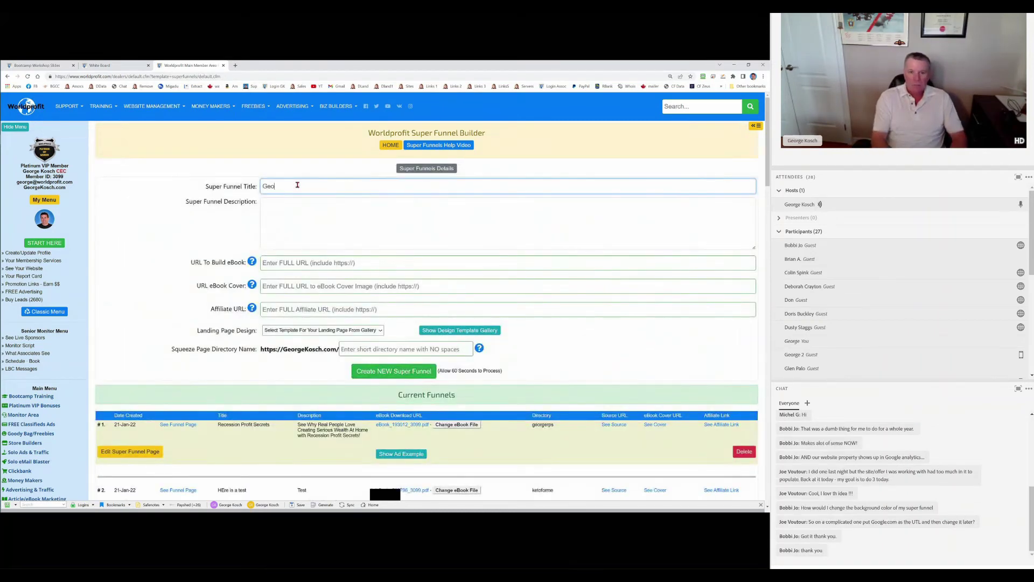
key("BackSpace")
key("BackSpace")
type("oogle")
key("Tab")
type("google")
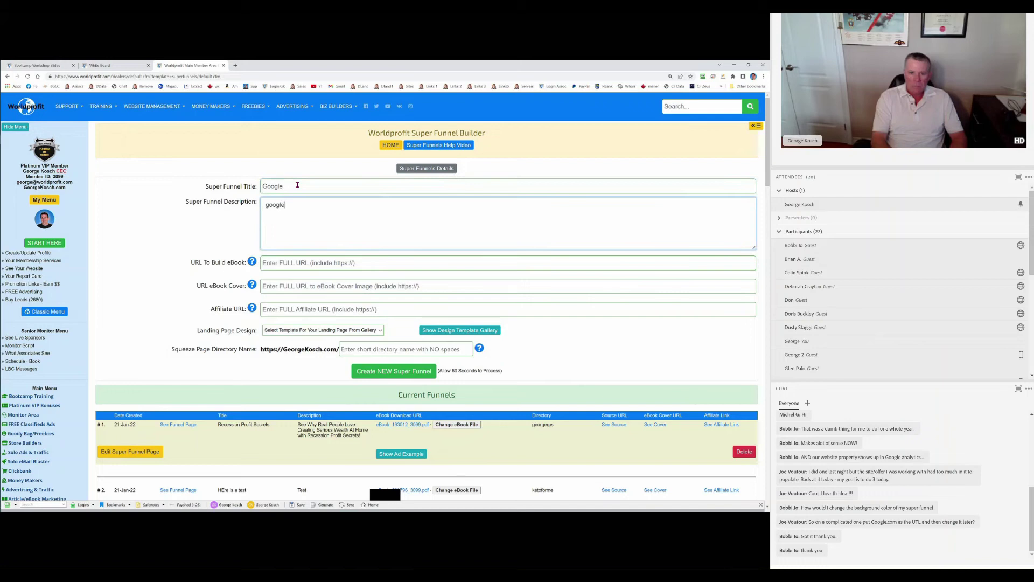
key("Tab")
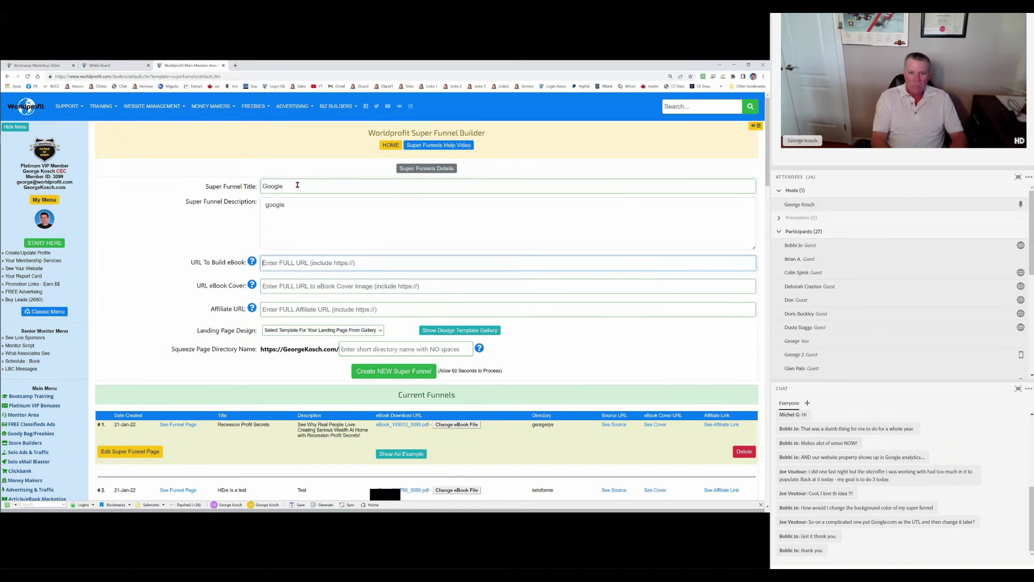
type("https://google.com")
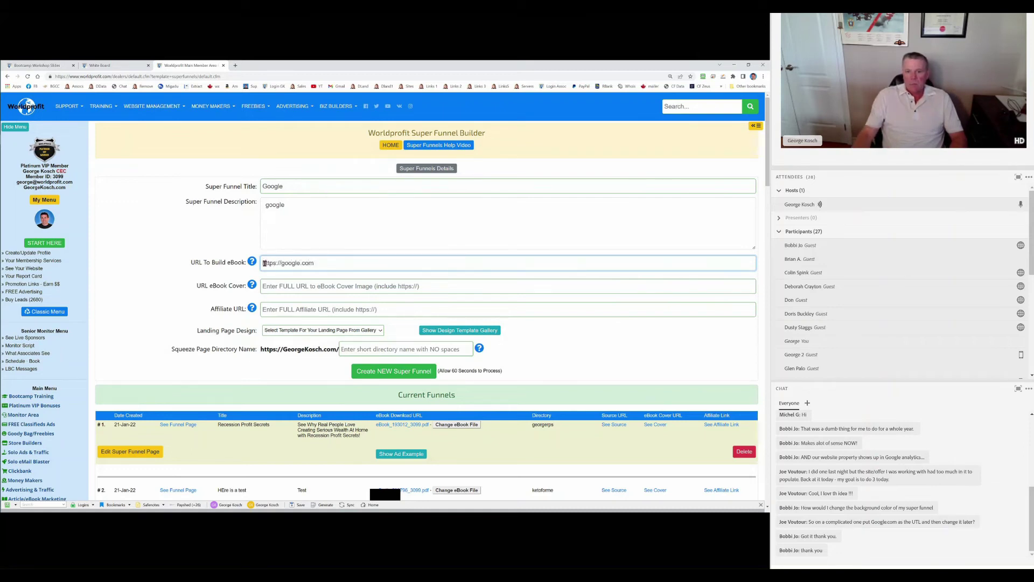
left_click_drag(264, 262, 336, 305)
key("ctrl+c")
left_click(301, 309)
key("ctrl+v")
Select landing page design 4 and set the squeeze page directory name to mygreatproduct.
left_click(322, 330)
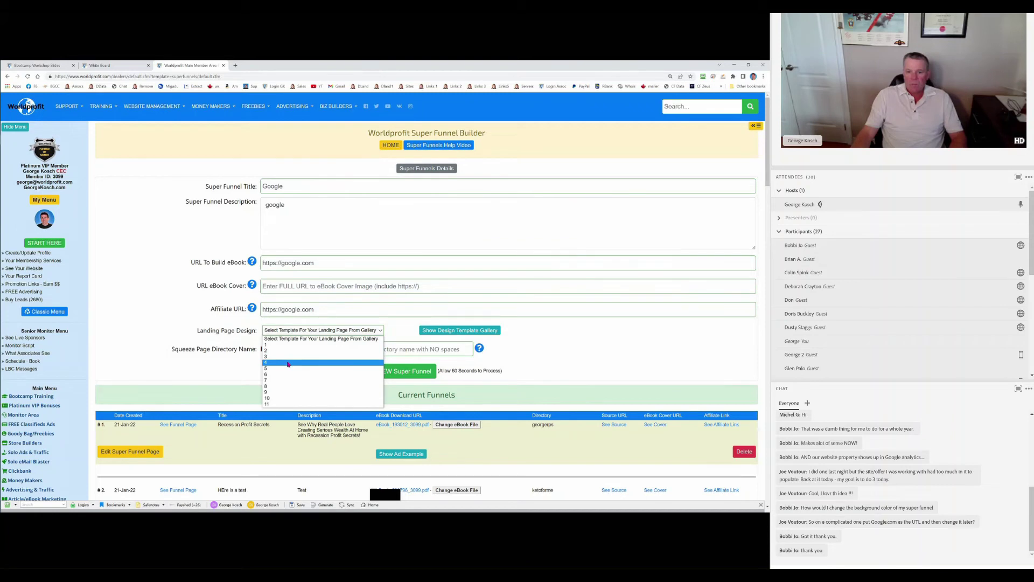
left_click(288, 365)
left_click(365, 350)
type("google")
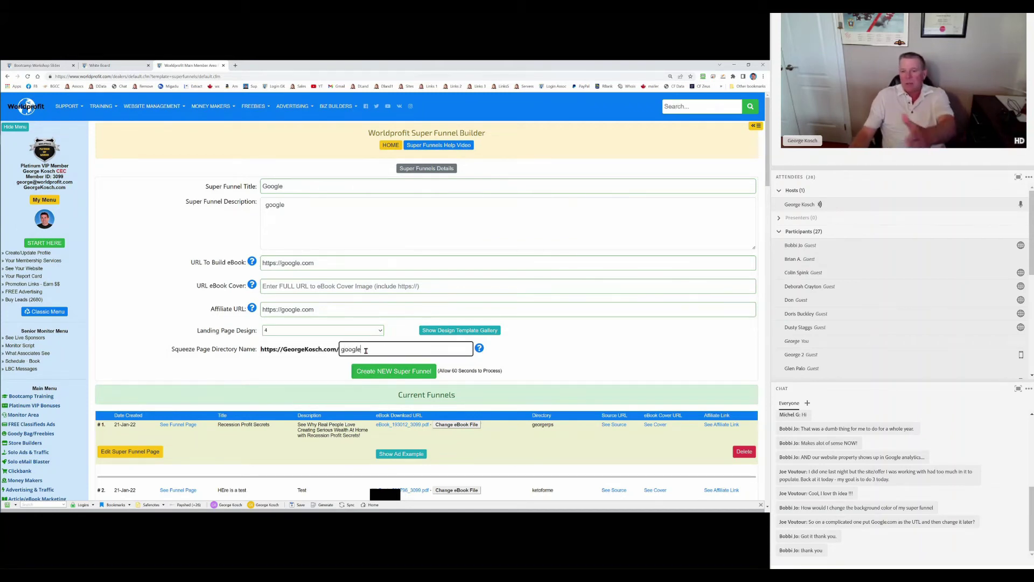
double_click(368, 348)
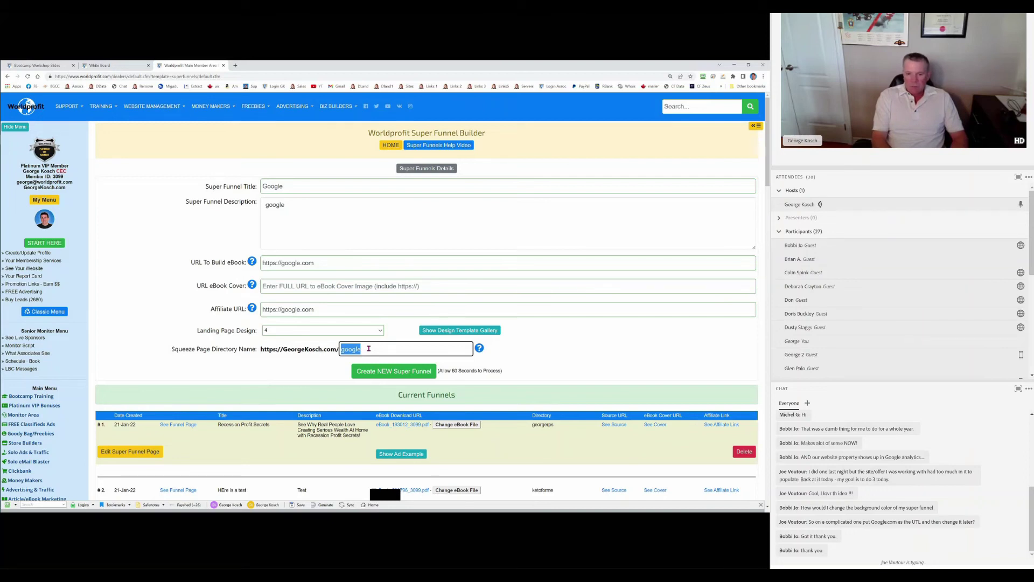
type("mygreatproduct")
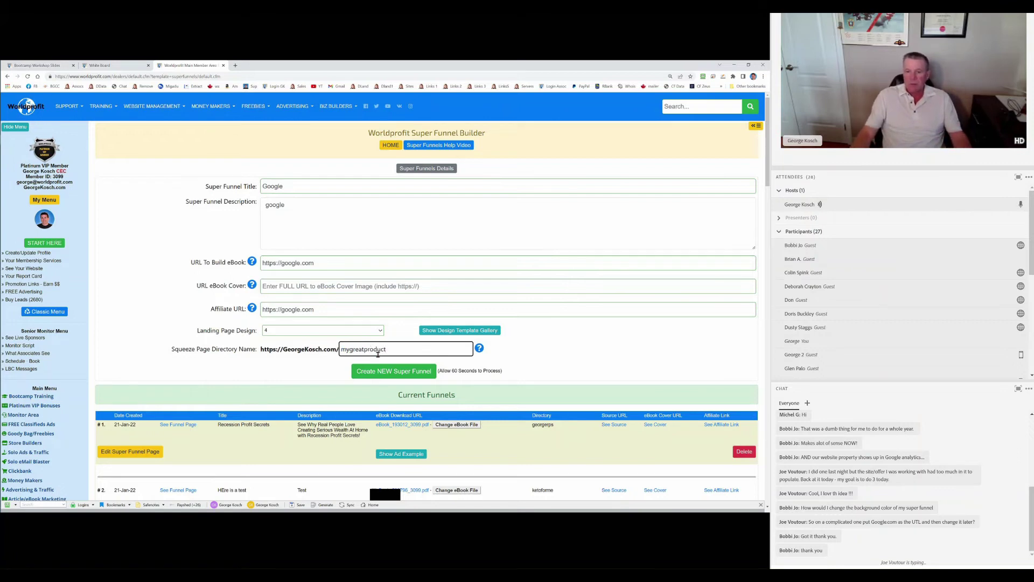
Try to create the new super funnel, go back to the form, and resubmit it with the description "google is the best".
left_click(390, 371)
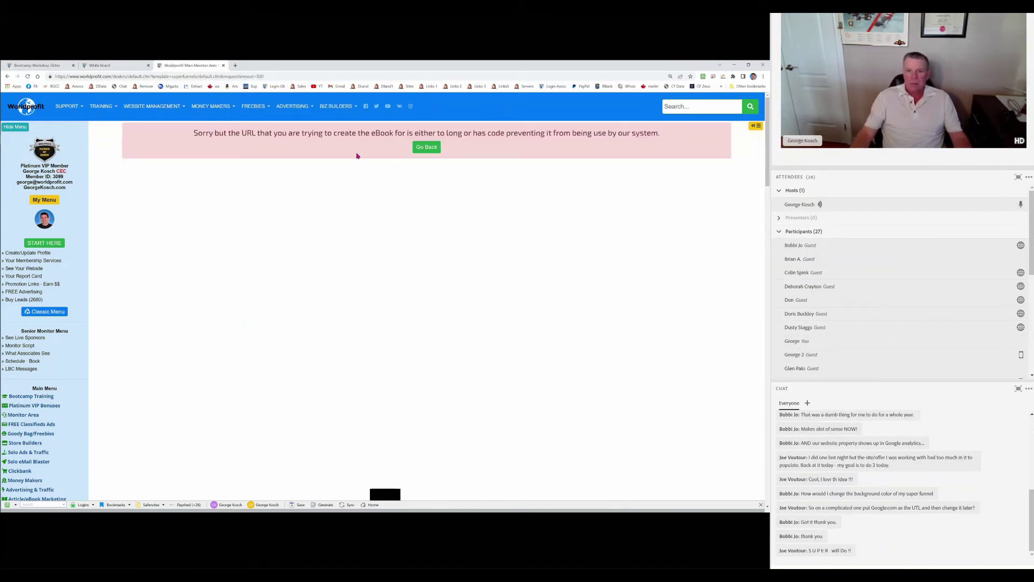
left_click(433, 148)
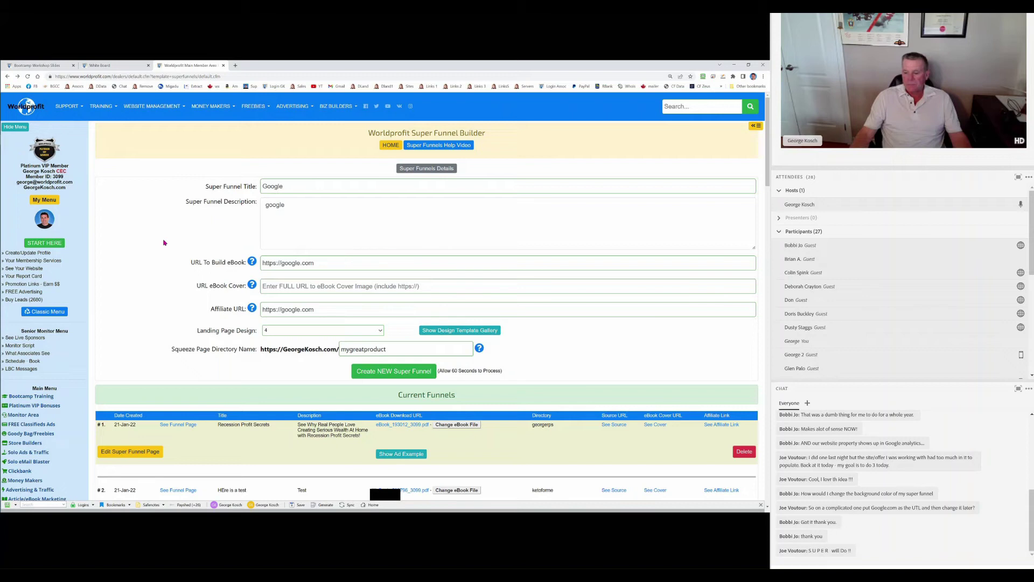
left_click(322, 208)
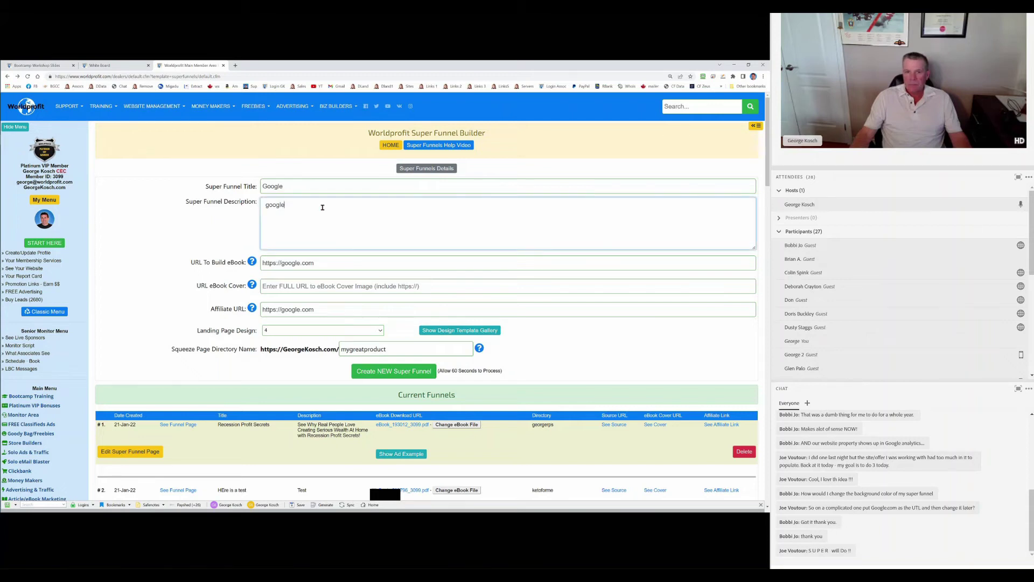
type("si")
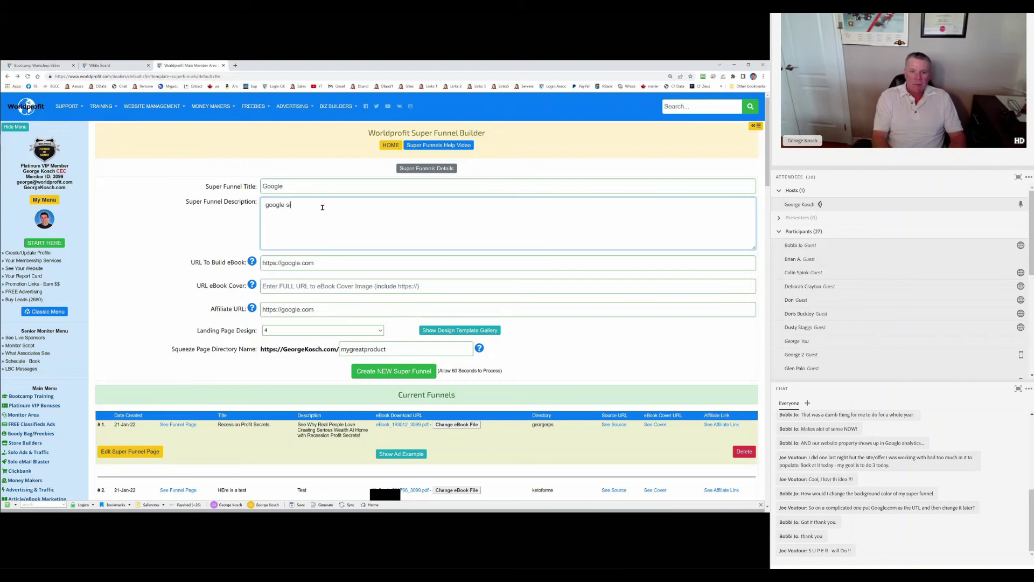
key("BackSpace")
type("is the best")
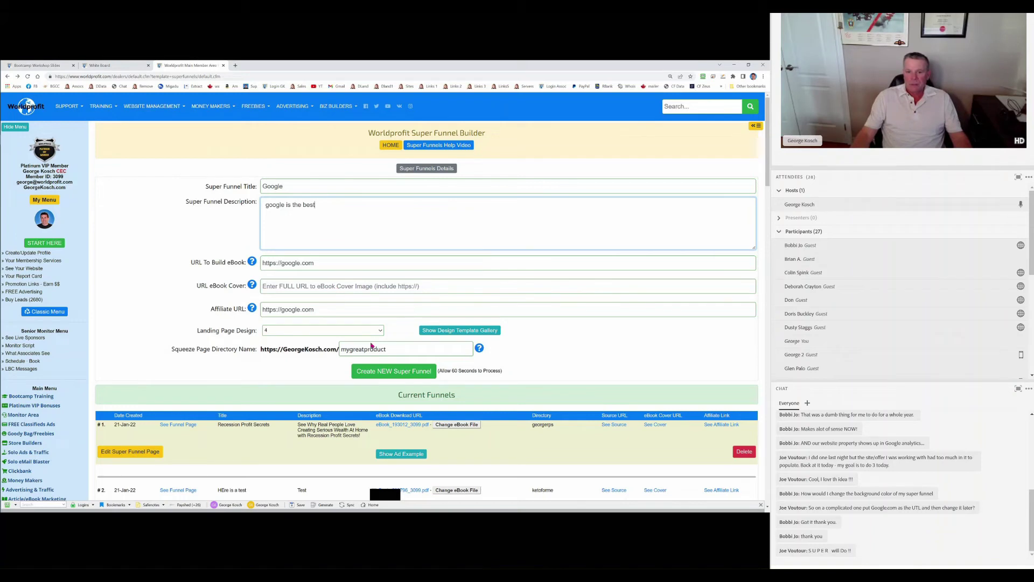
left_click(384, 373)
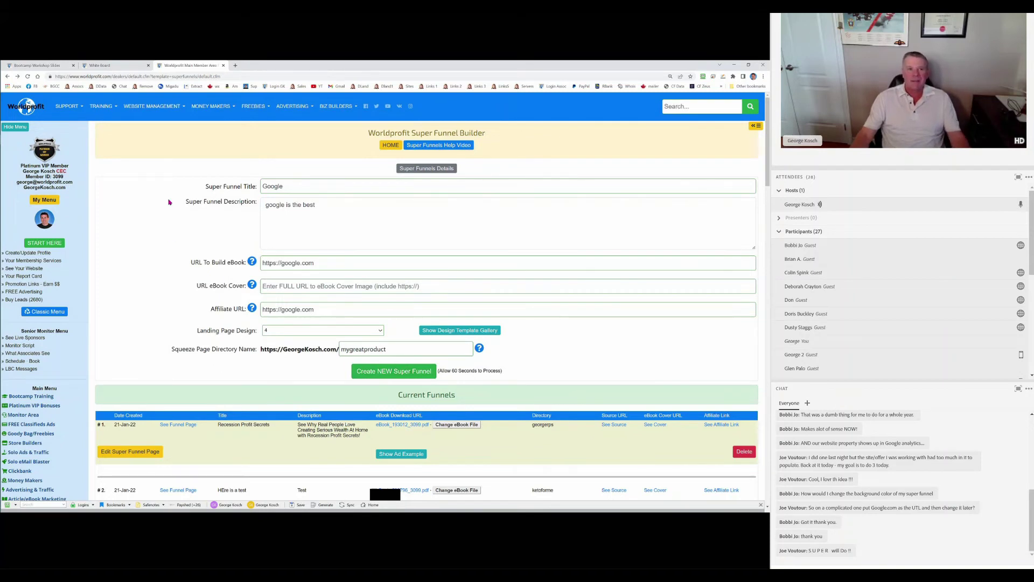
Switch to the Bootcamp Workshop Slides and highlight the point about the Worldprofit Autoresponder system and how it works.
left_click(41, 65)
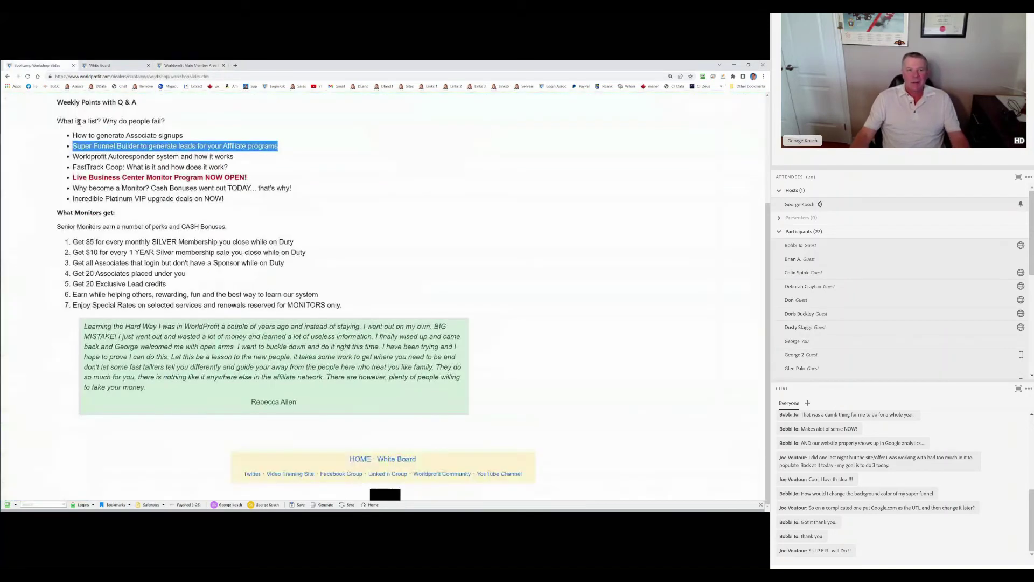
left_click(74, 167)
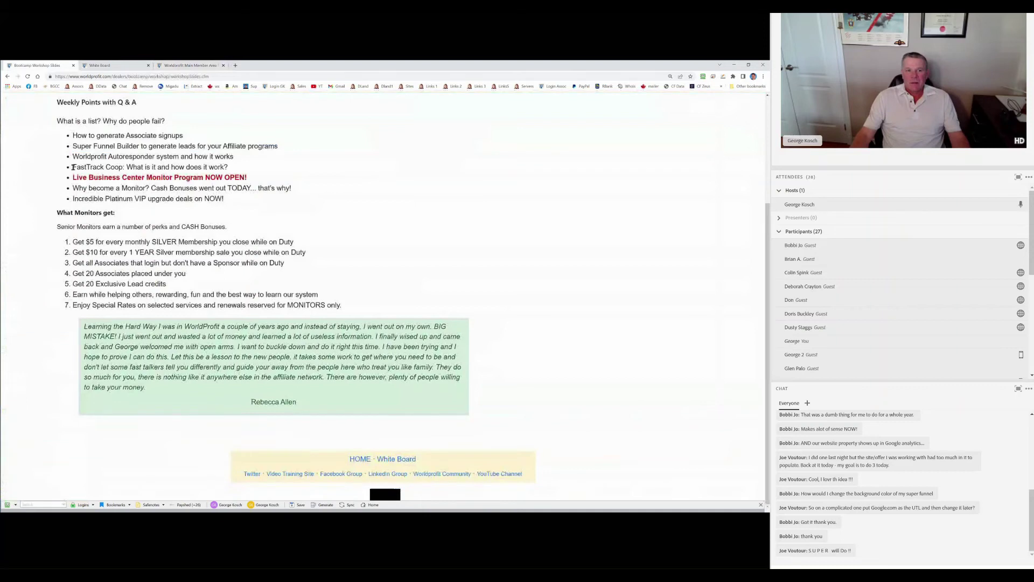
left_click_drag(75, 157, 264, 155)
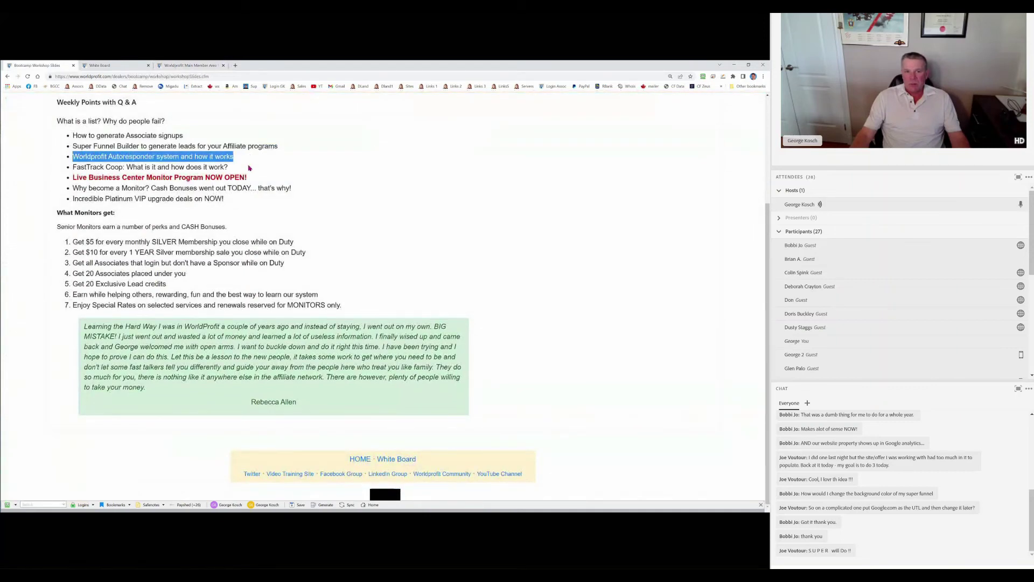
Return to the member area and open the Autoresponder system.
left_click(188, 66)
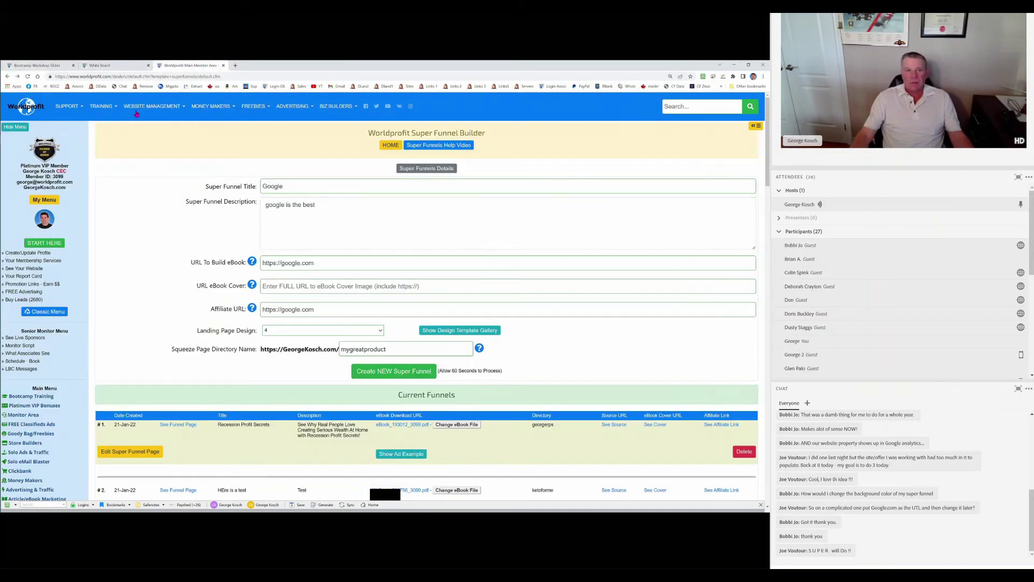
left_click(105, 108)
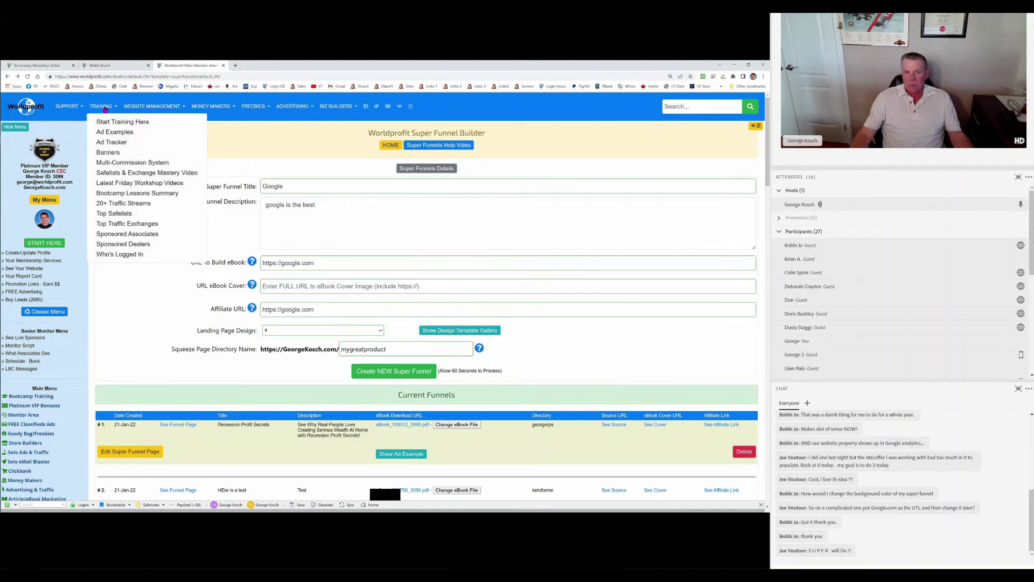
left_click(105, 109)
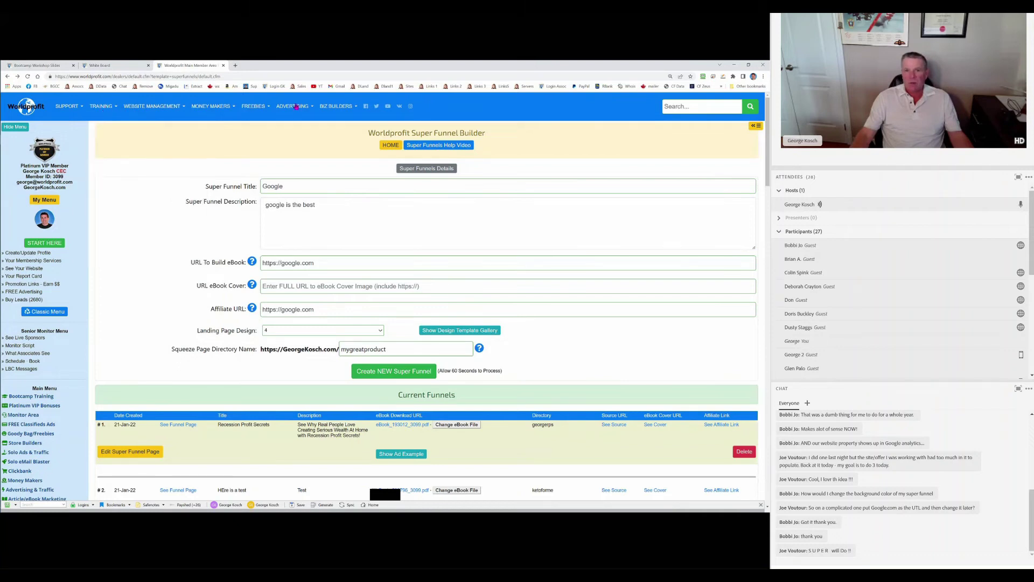
left_click(338, 109)
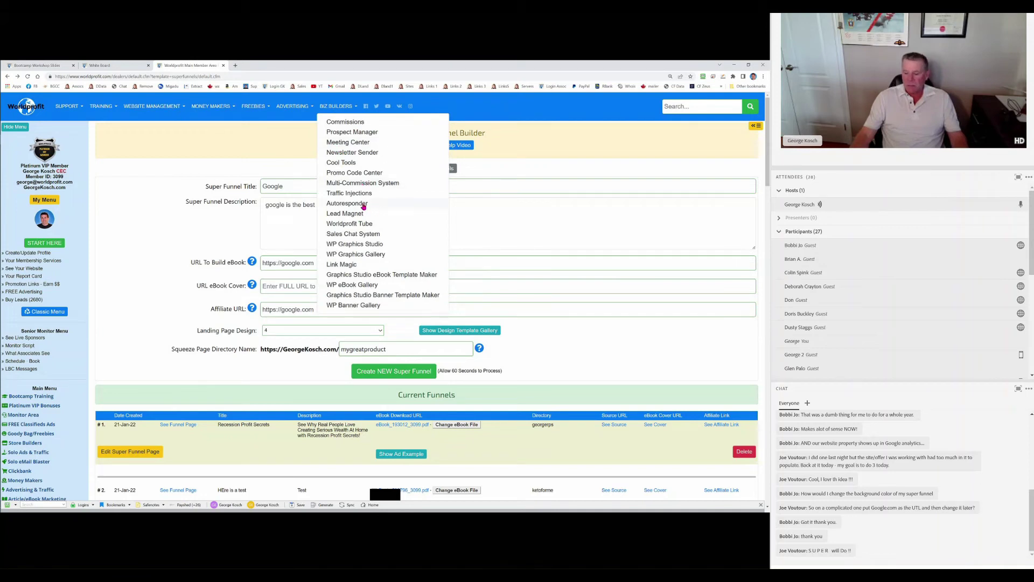
left_click(364, 205)
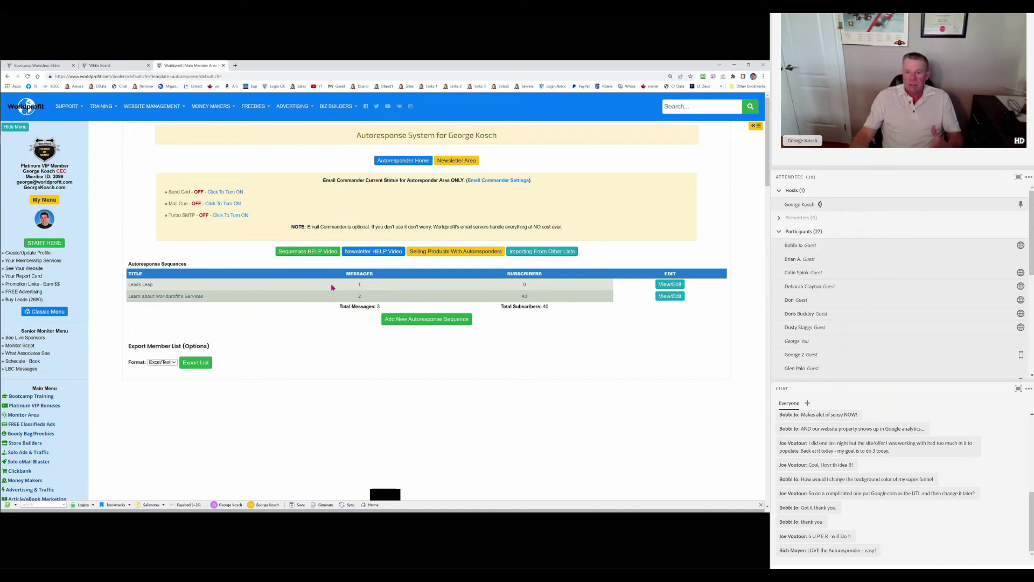
Open the Leads Leap autoresponse sequence and examine its reply email, result URL, settings and join form choices.
left_click(668, 288)
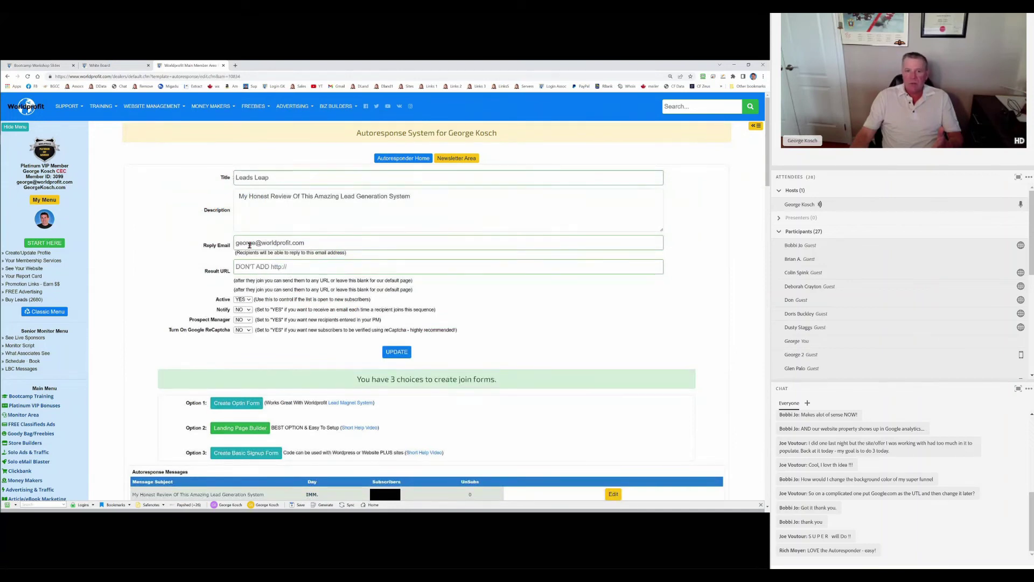
left_click_drag(235, 243, 332, 244)
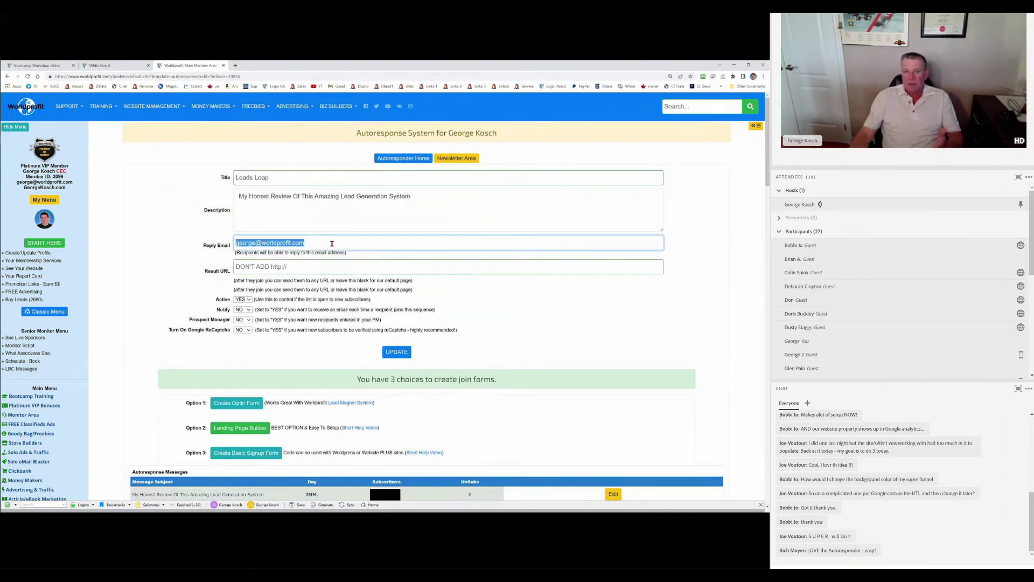
left_click(242, 267)
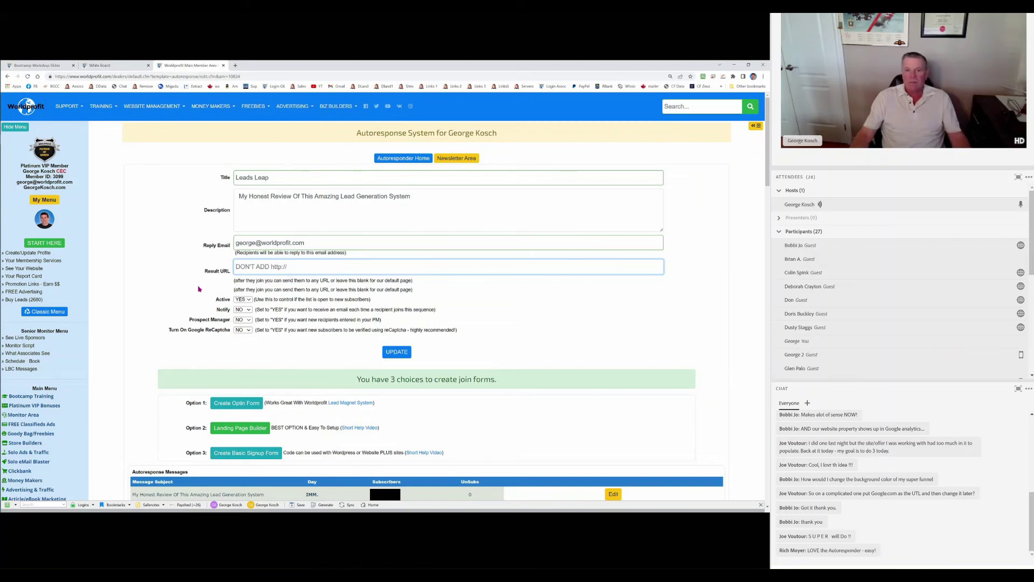
scroll(194, 296, "down", 1)
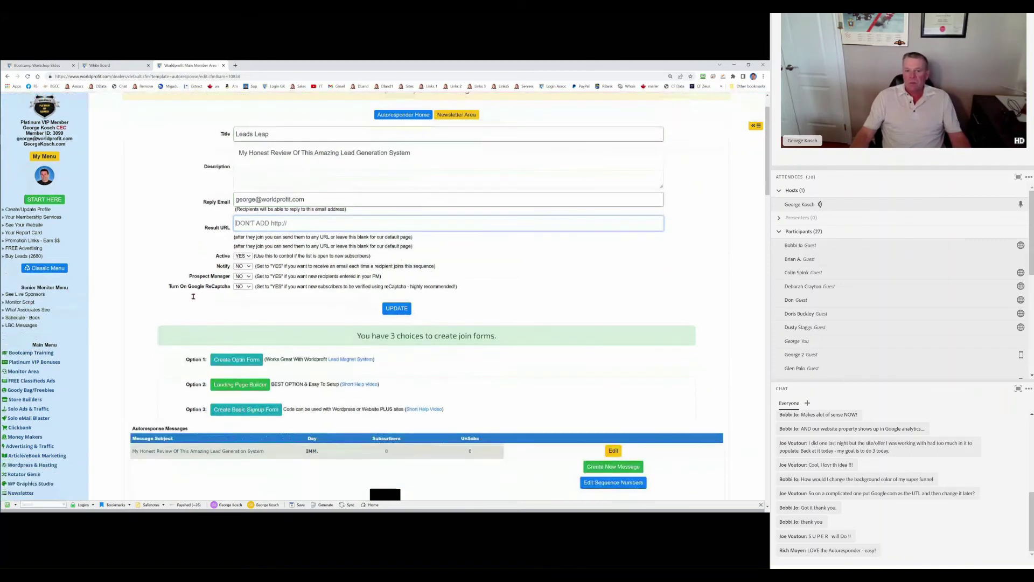
scroll(193, 296, "down", 1)
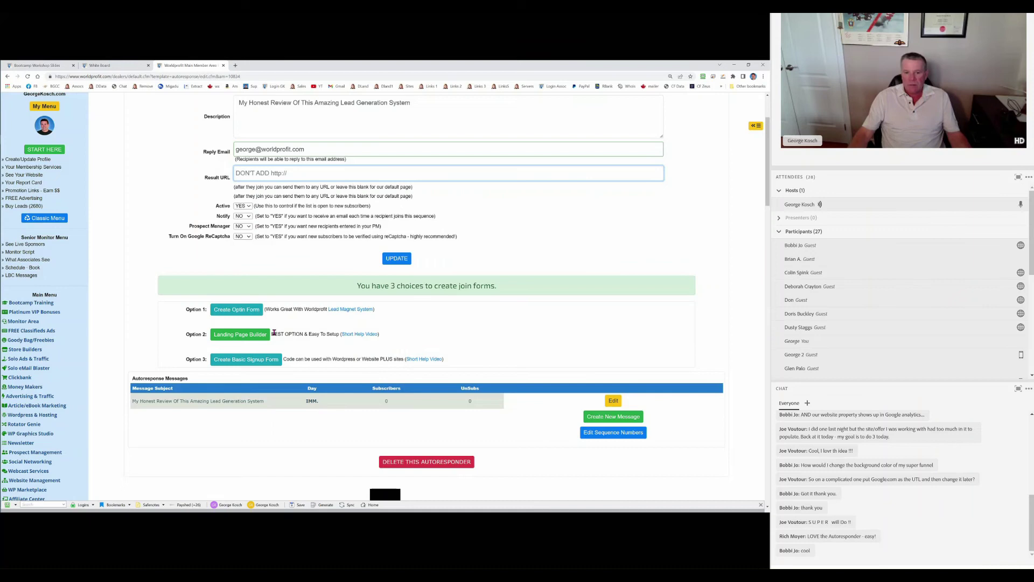
Open the Landing Page Builder from the join form choices and open Landing Page Design 36 from its gallery.
left_click(253, 334)
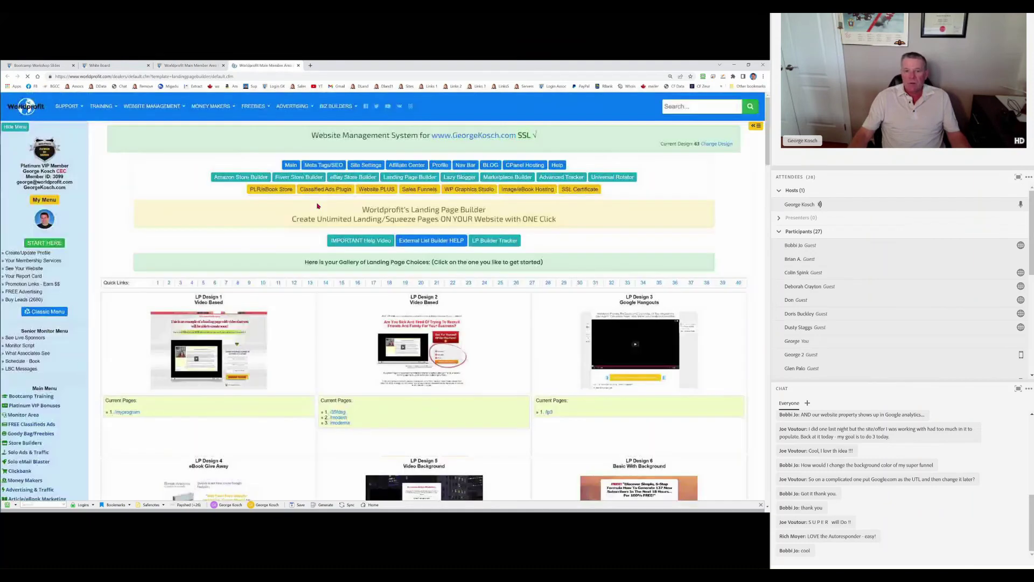
scroll(322, 259, "down", 12)
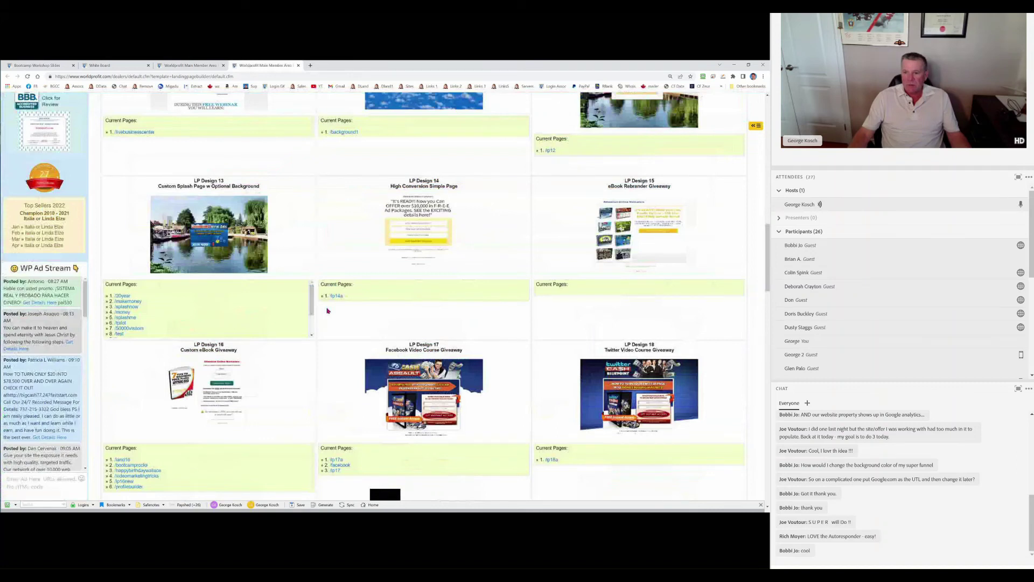
scroll(327, 311, "down", 20)
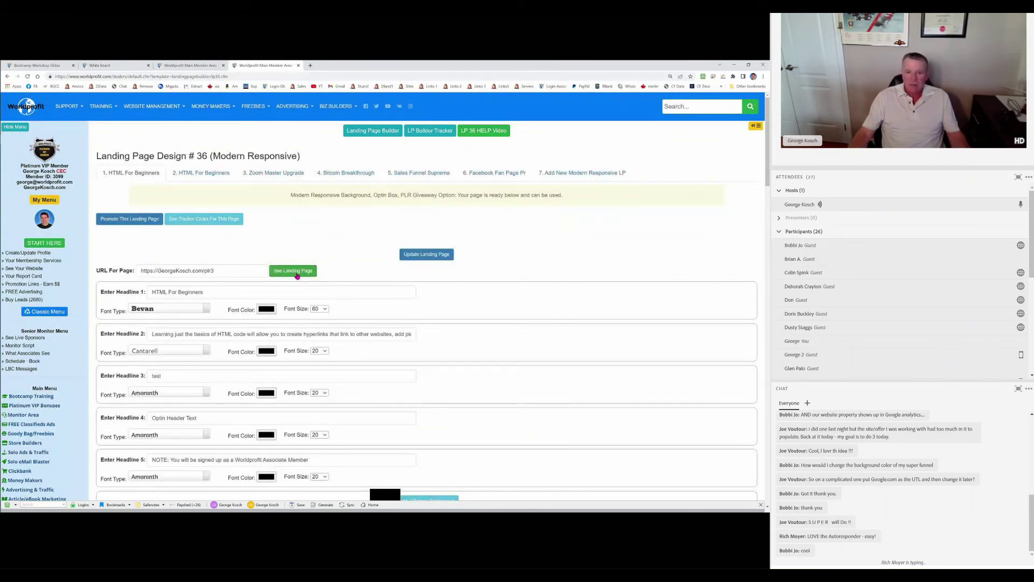
Examine the HTML For Beginners landing page settings down to its capture options and autoresponder choices.
scroll(280, 362, "down", 4)
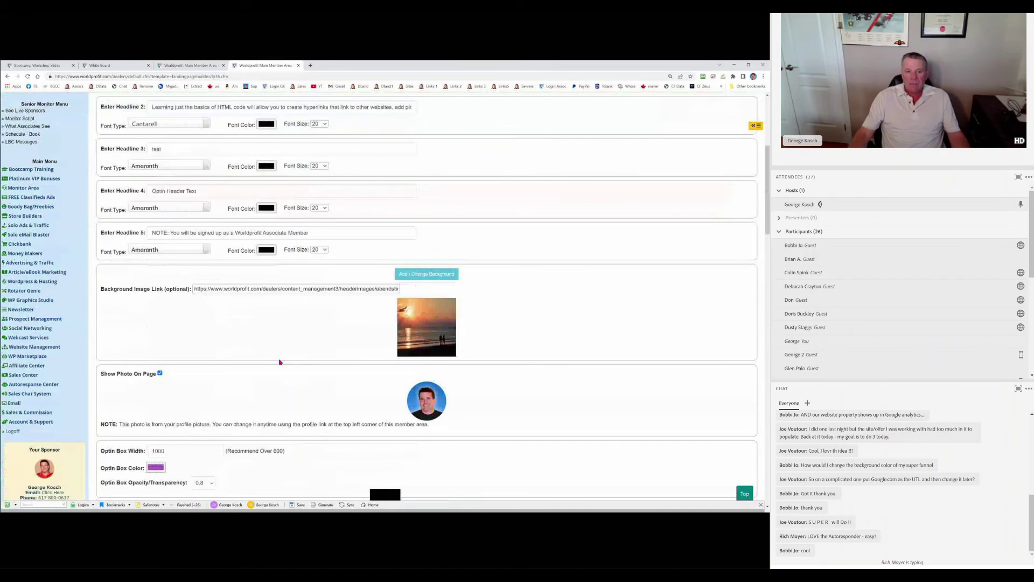
scroll(280, 362, "down", 10)
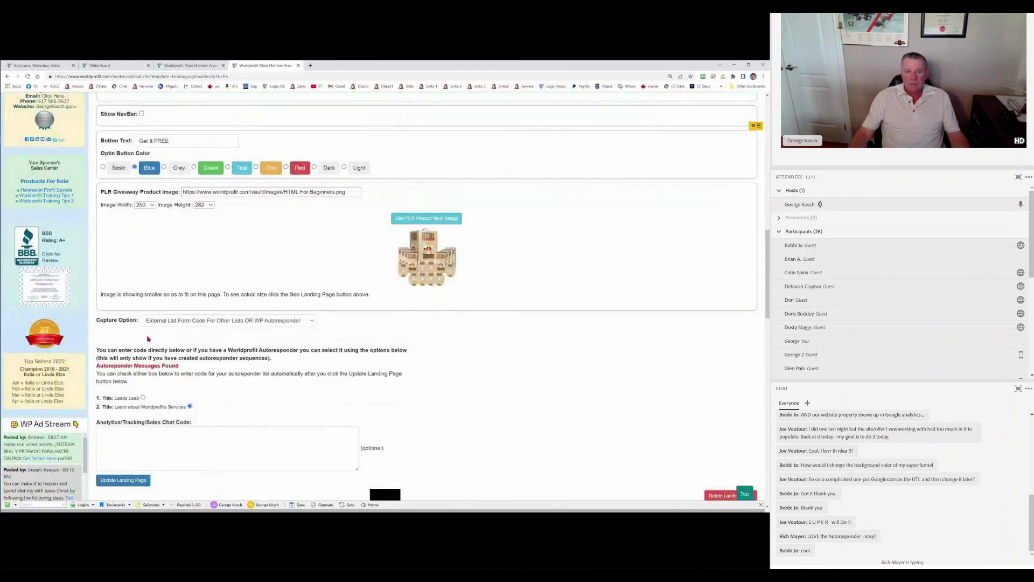
scroll(135, 323, "down", 1)
left_click_drag(100, 289, 128, 289)
left_click(177, 290)
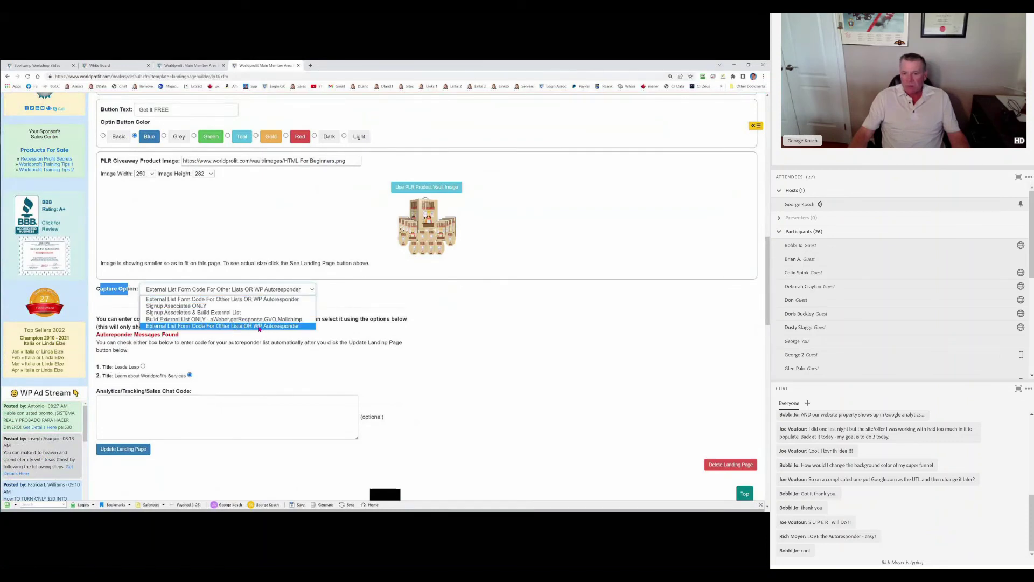
left_click(257, 277)
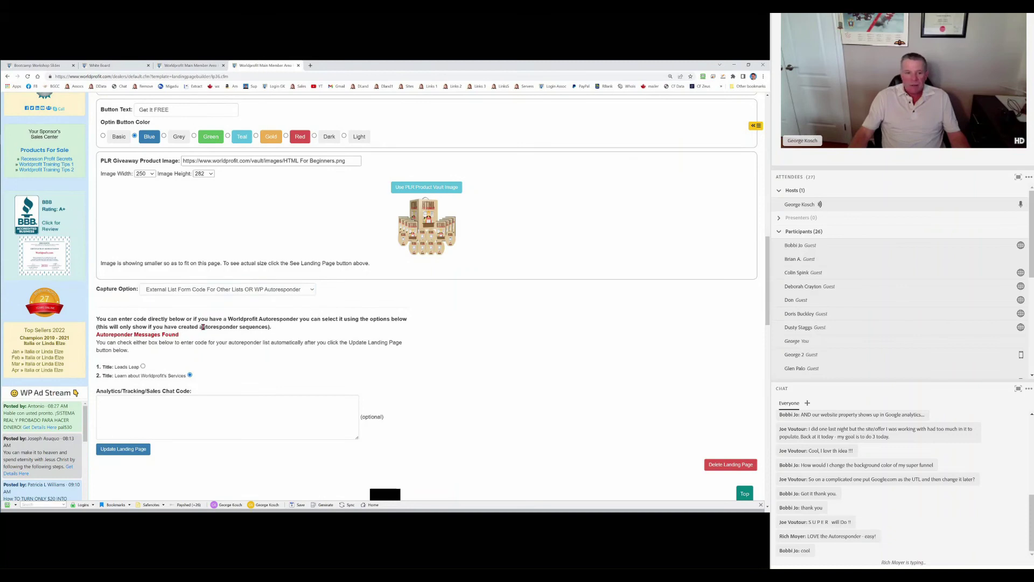
Select the Leads Leap autoresponder for the HTML For Beginners landing page.
left_click(143, 366)
left_click(135, 415)
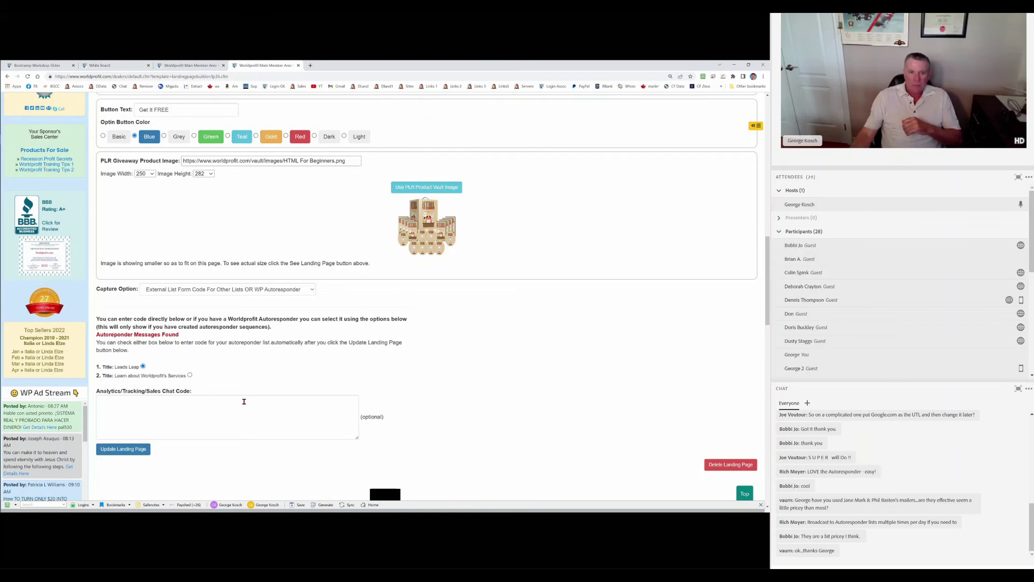
scroll(232, 257, "up", 3)
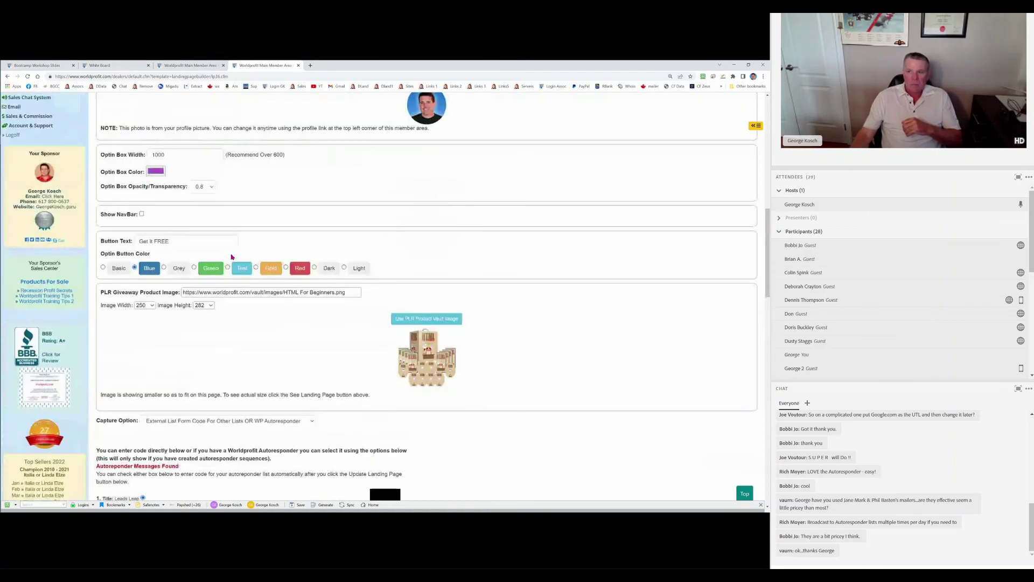
Switch to the workshop slides and highlight the topic "Why become a Monitor? Cash Bonuses went out TODAY... that's why!".
left_click(36, 65)
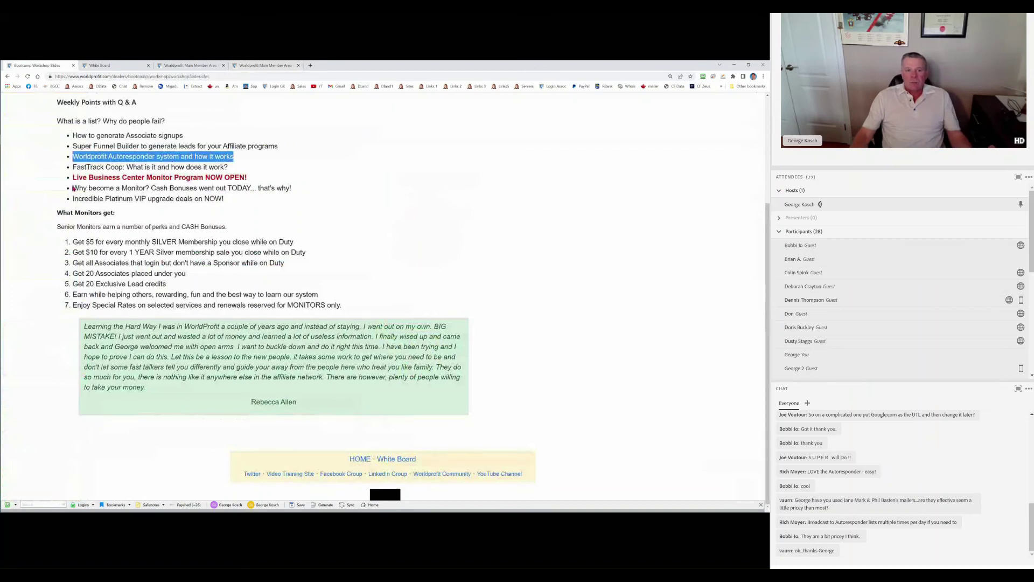
left_click_drag(74, 188, 302, 186)
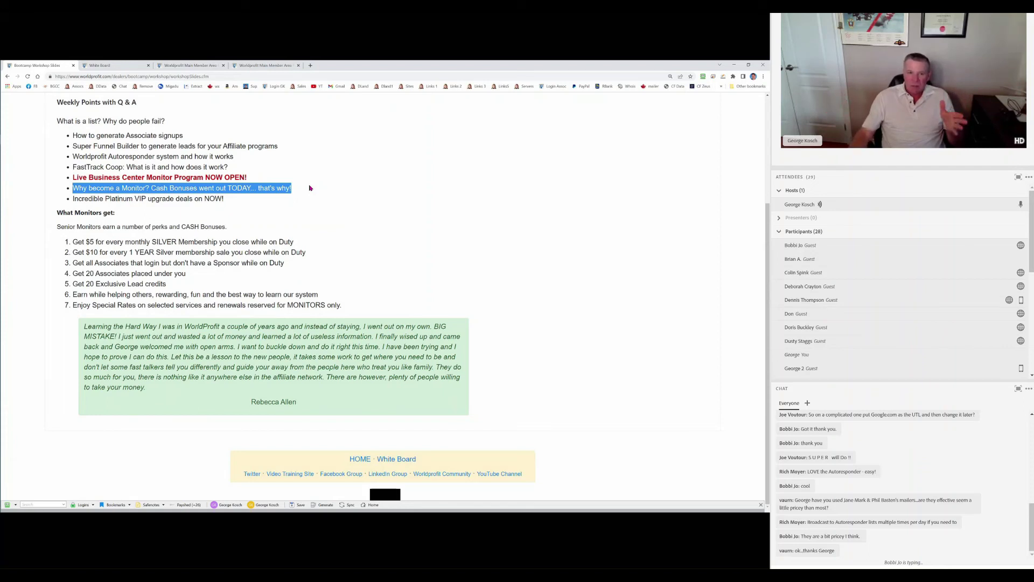
Open the Monitor Program Details from the member area's Monitor Area and highlight the Senior Monitor perks and cash bonuses.
left_click(200, 66)
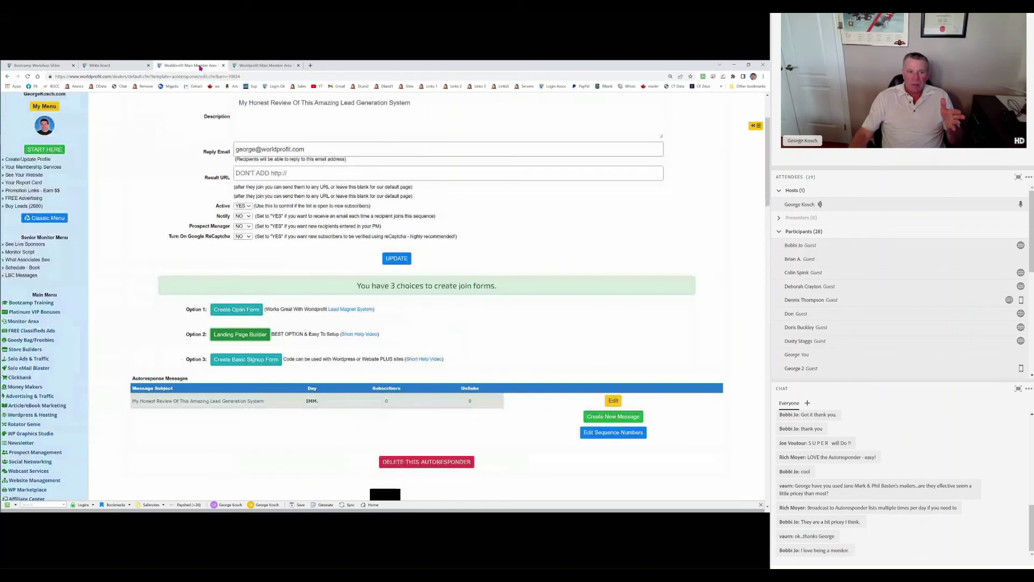
scroll(94, 304, "down", 3)
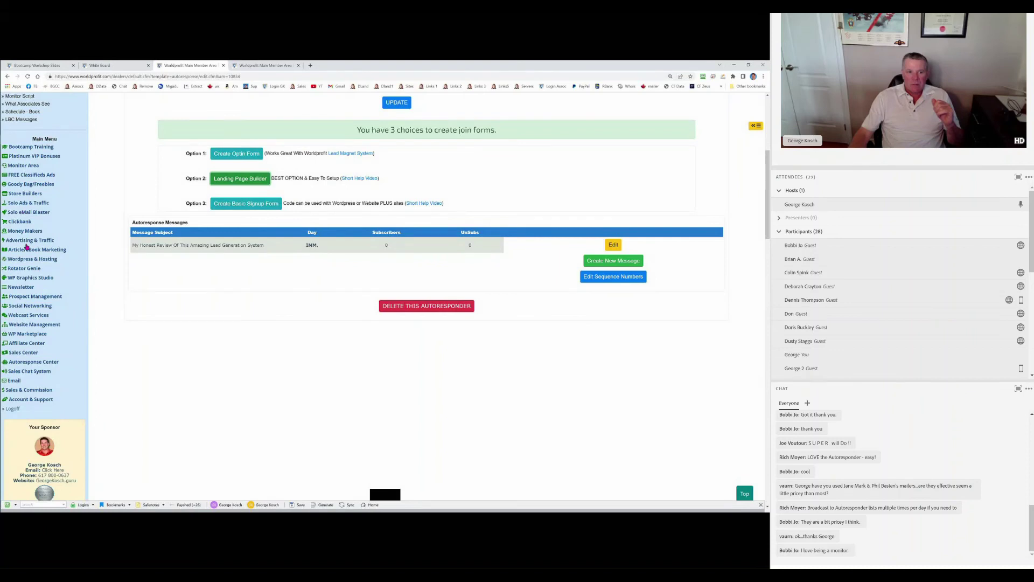
left_click(24, 166)
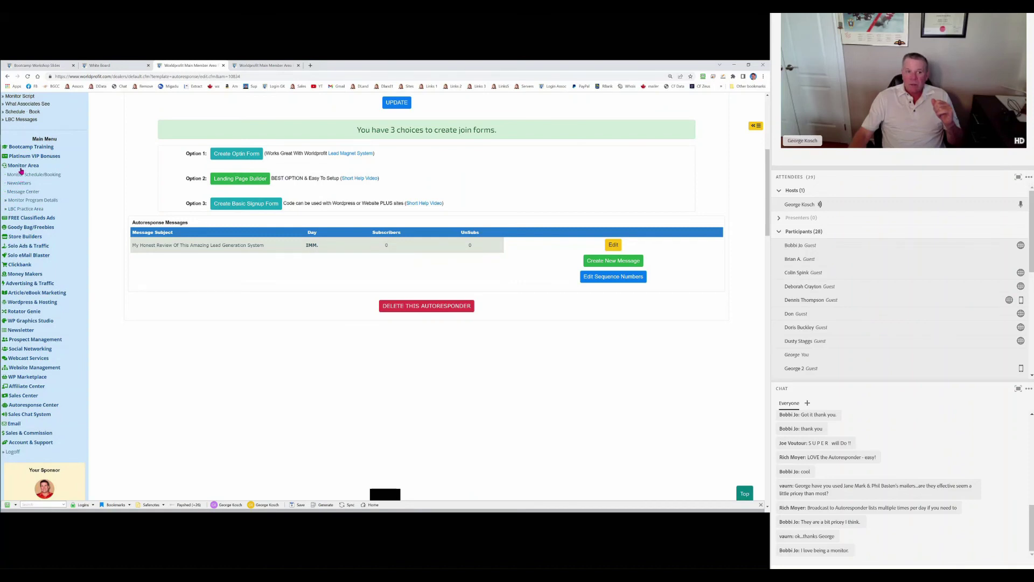
left_click(22, 200)
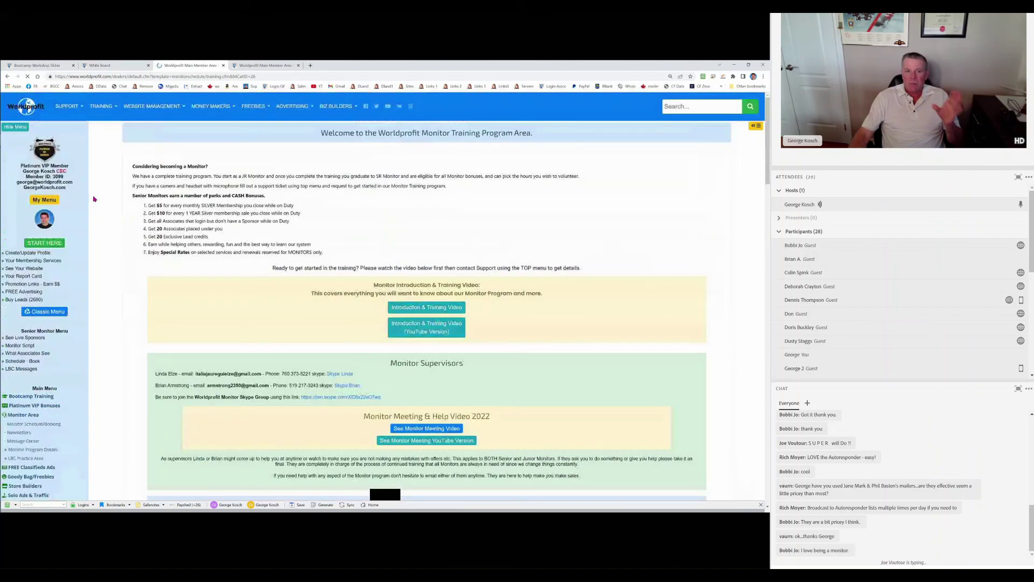
left_click_drag(132, 194, 291, 222)
left_click(305, 254)
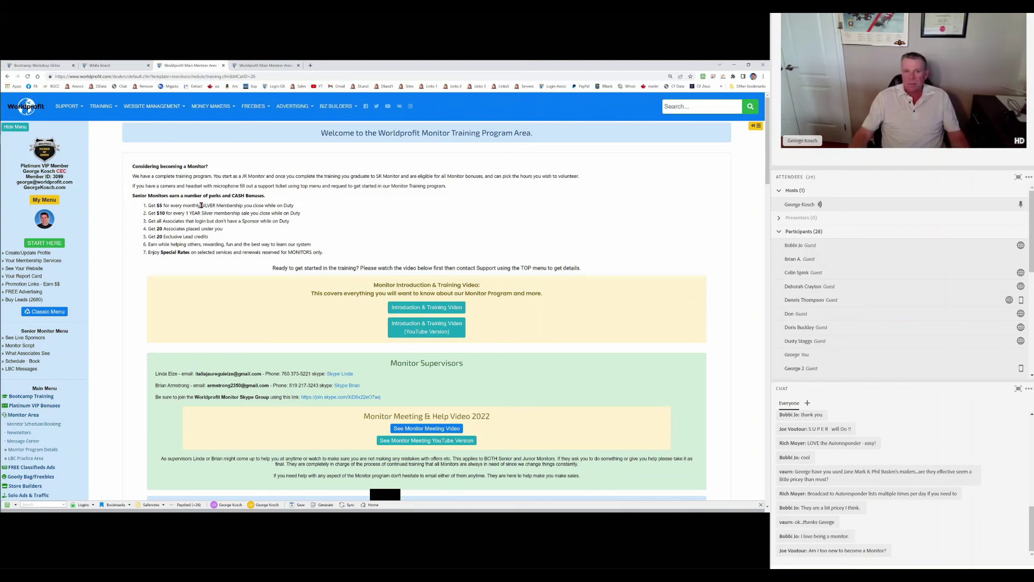
Open the Platinum VIP section of the workshop slides and highlight the Clickbank product count and the DigiStore and JVZoo store builders.
left_click(37, 65)
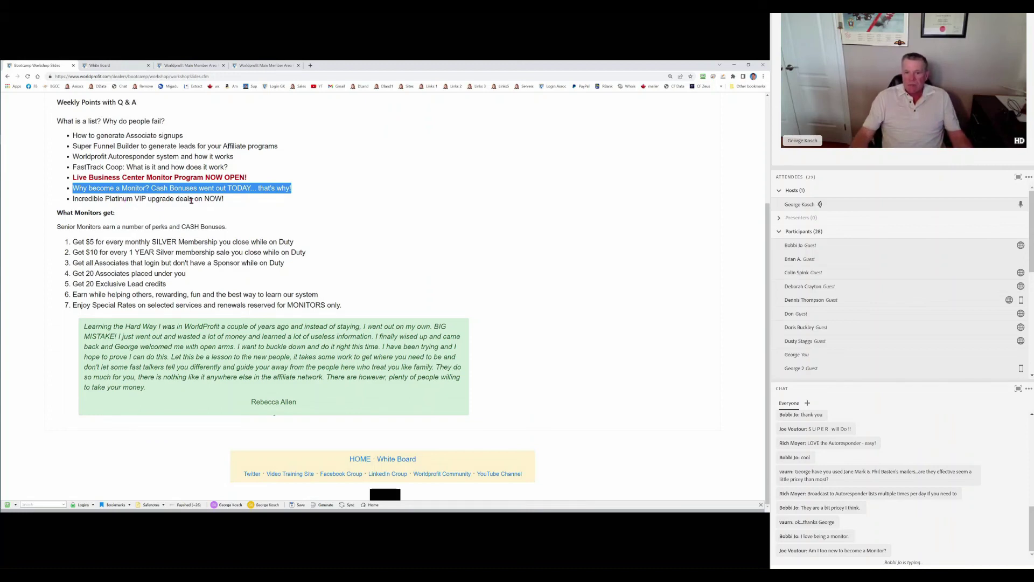
scroll(191, 200, "up", 1)
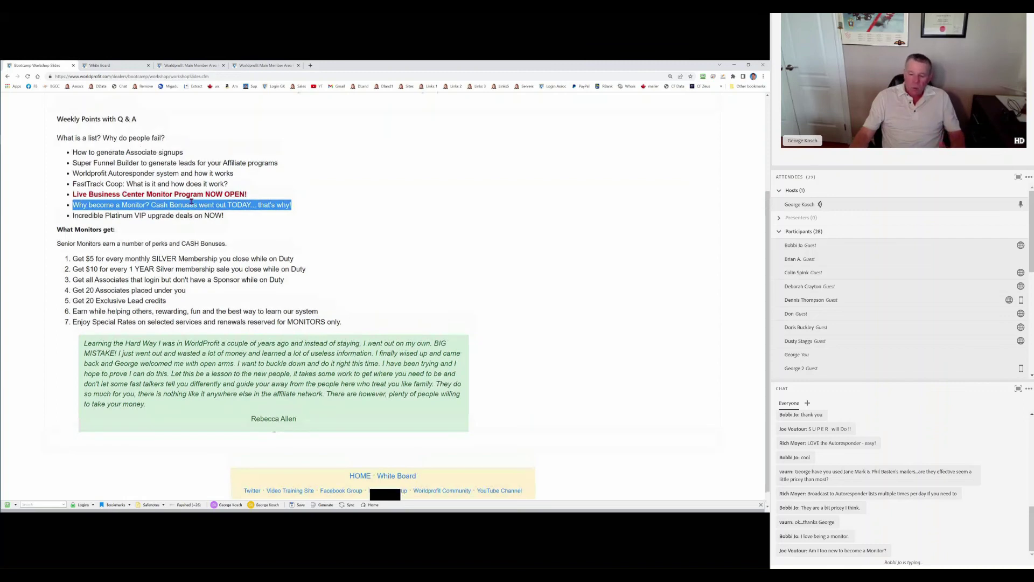
scroll(362, 232, "up", 3)
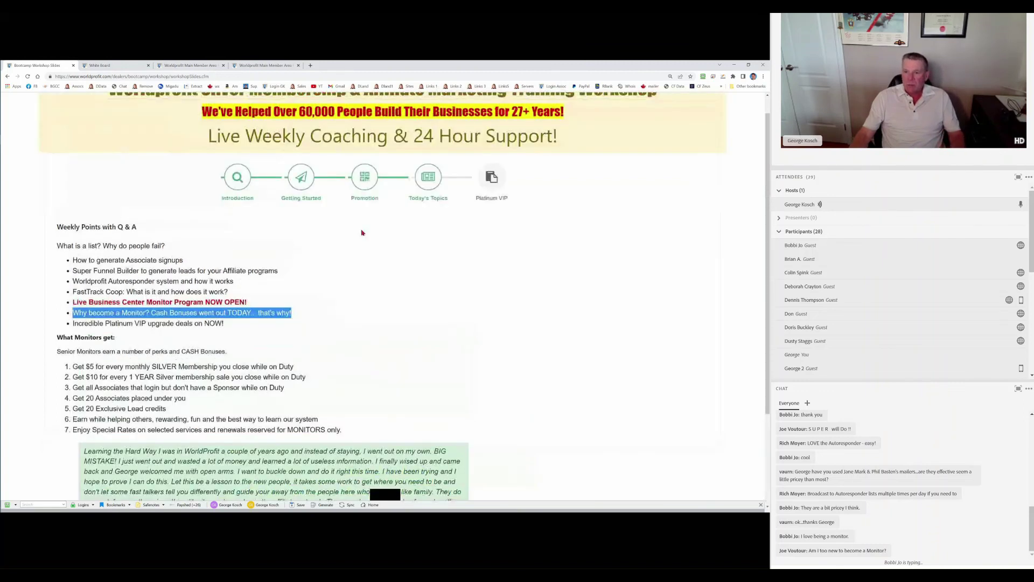
left_click(488, 181)
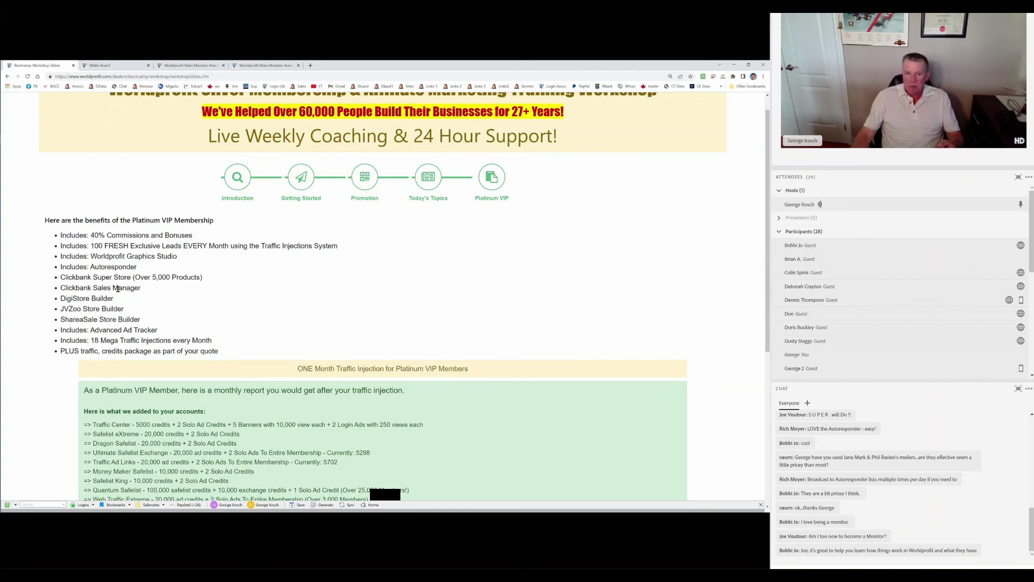
left_click_drag(133, 277, 202, 278)
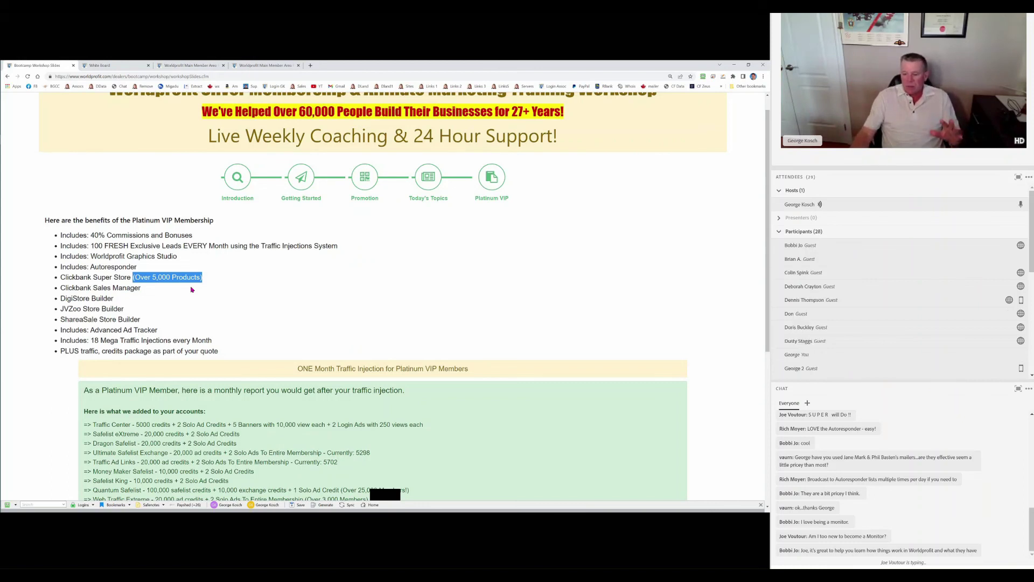
left_click_drag(61, 298, 78, 309)
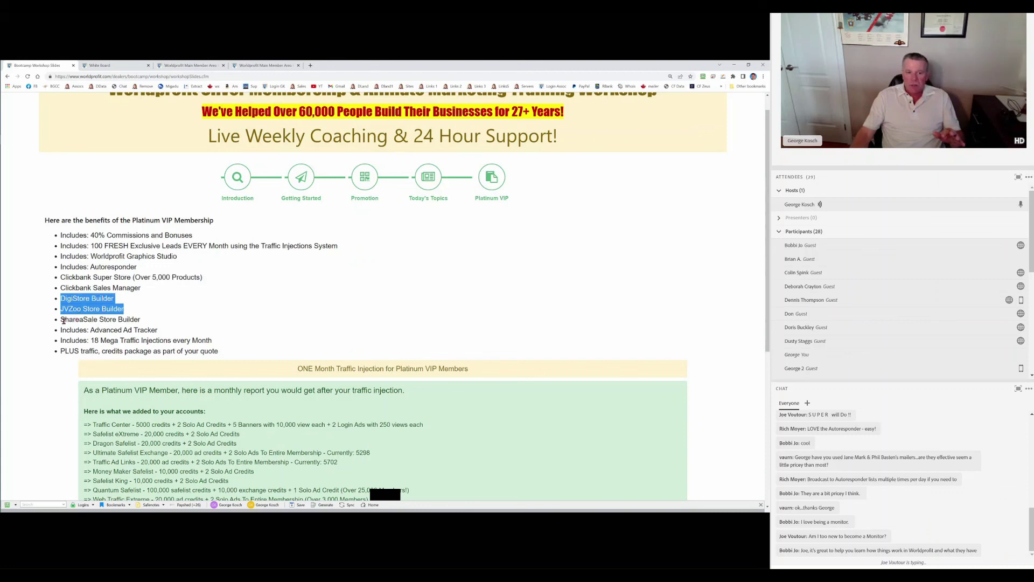
left_click(63, 320)
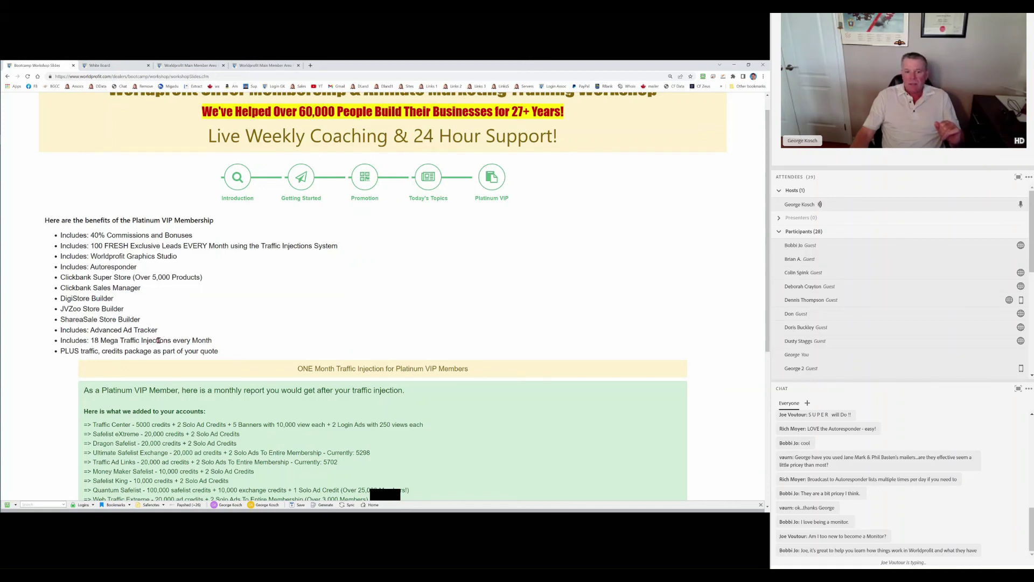
Examine the one-month traffic injection report for Platinum VIP members and return to the Today's Topics section.
scroll(162, 345, "down", 1)
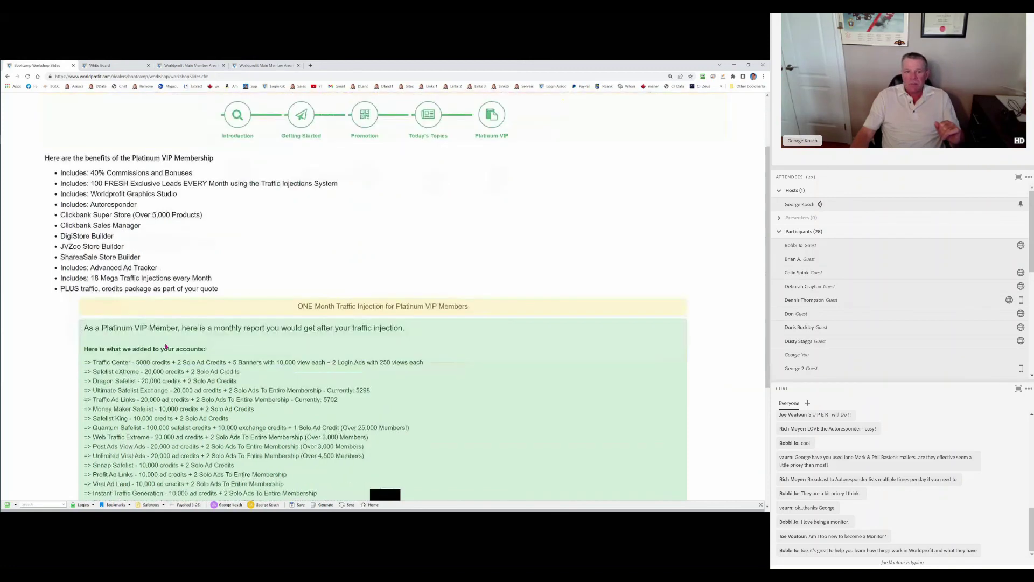
scroll(165, 347, "down", 1)
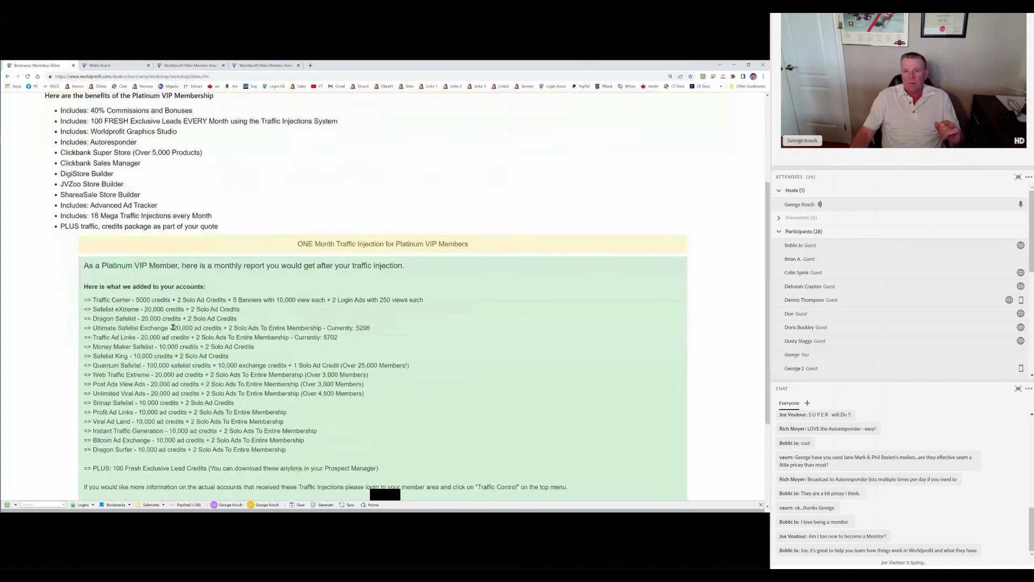
scroll(173, 328, "down", 2)
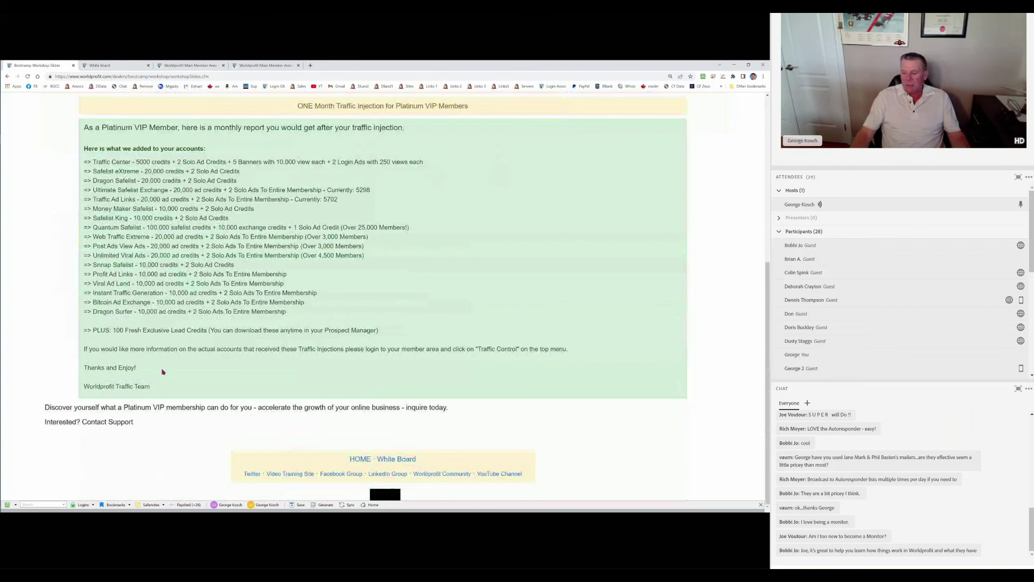
scroll(183, 339, "up", 2)
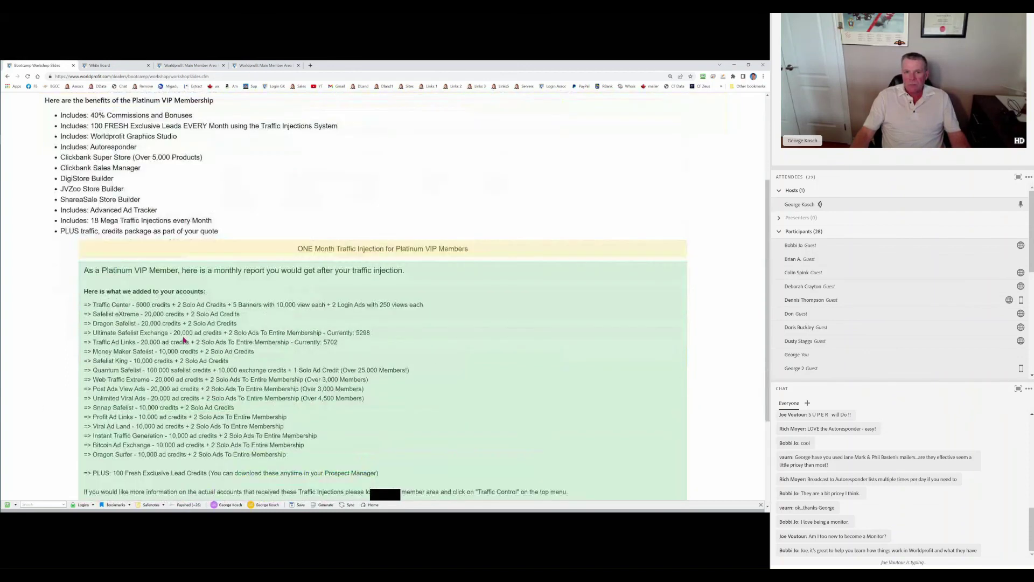
scroll(183, 339, "up", 2)
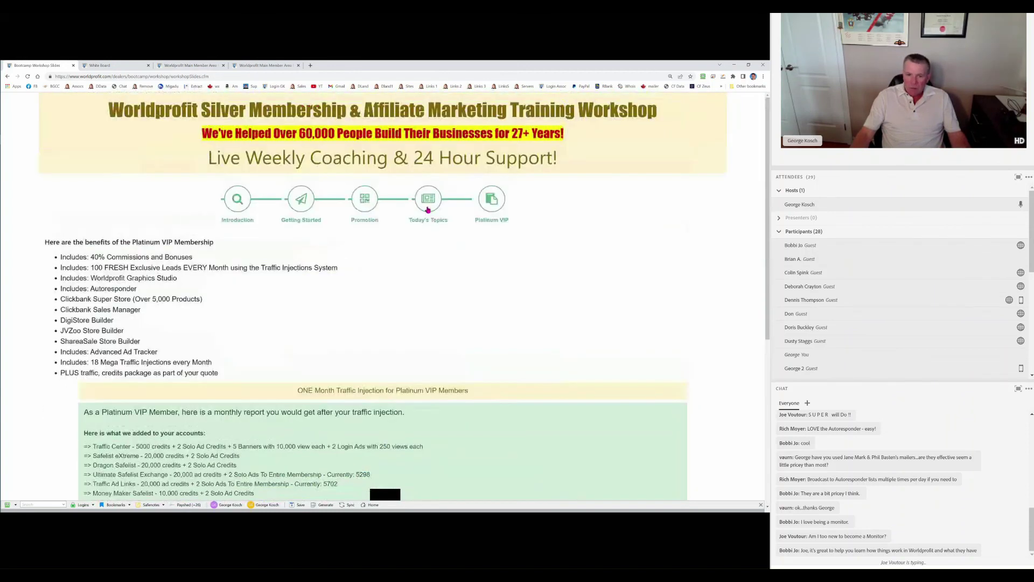
left_click(428, 209)
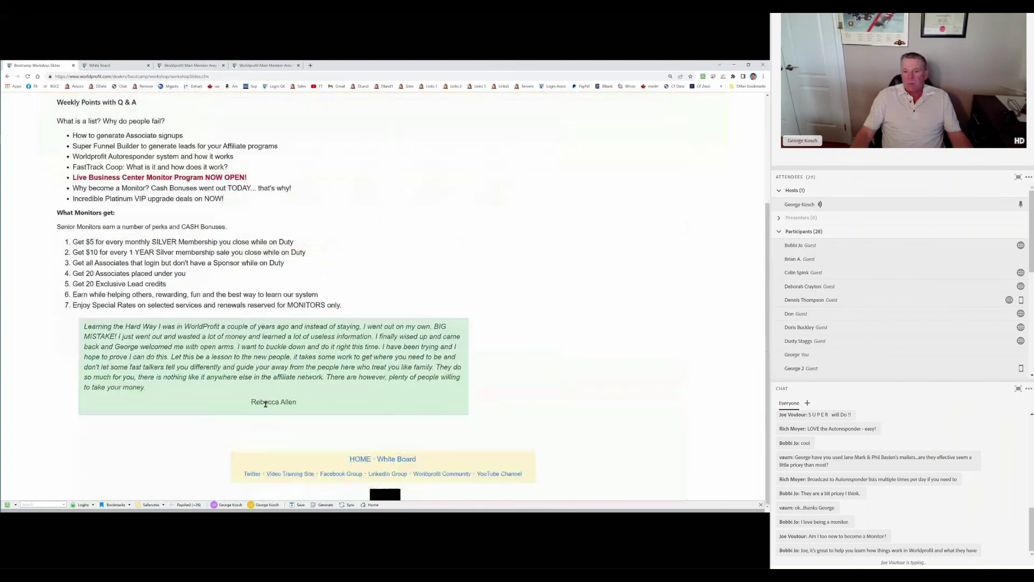